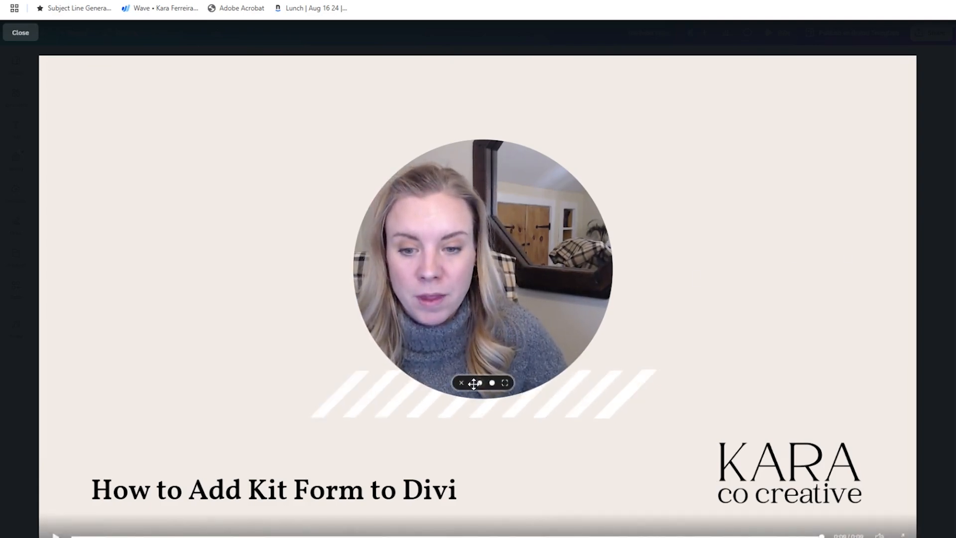
Exit the visual page builder and discard the page's unsaved changes
left_click(479, 382)
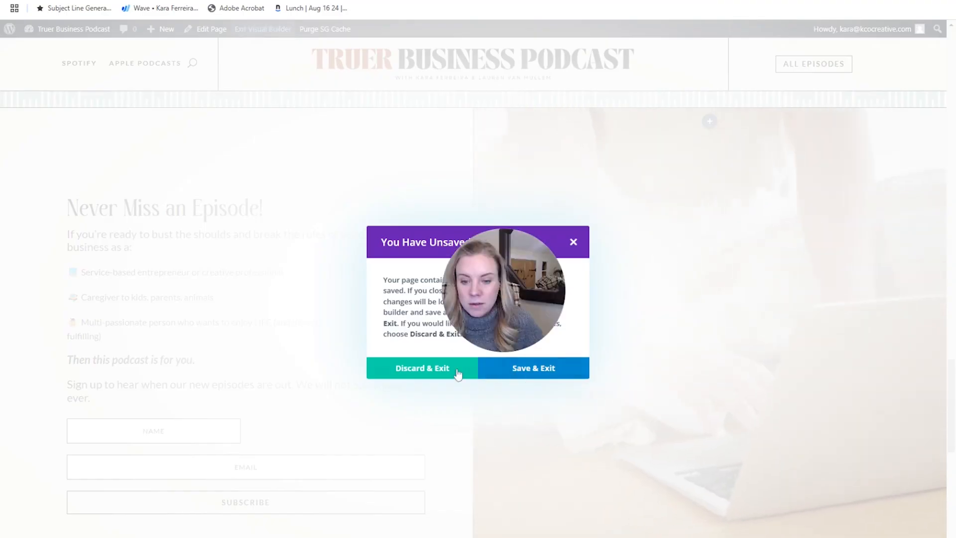
left_click(459, 374)
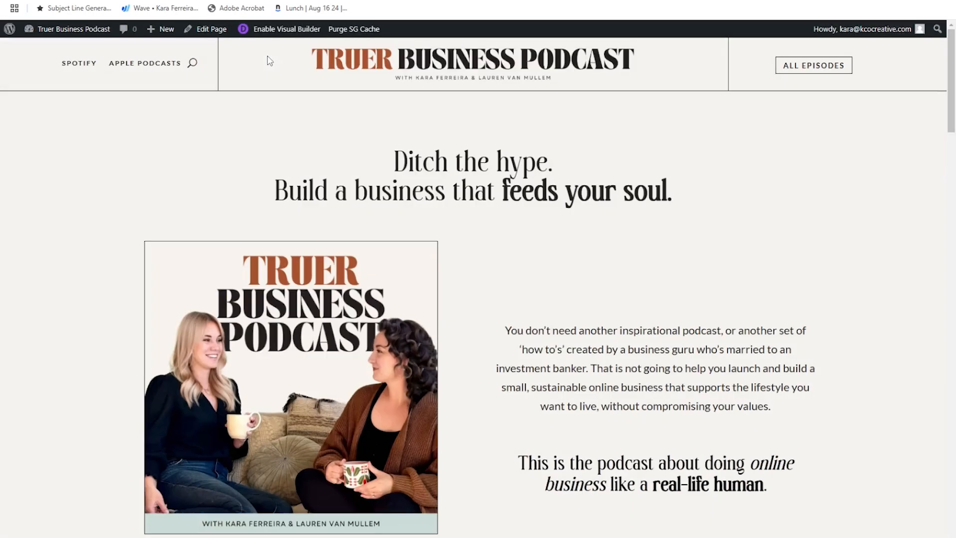
left_click_drag(509, 262, 93, 349)
scroll(512, 299, "down", 8)
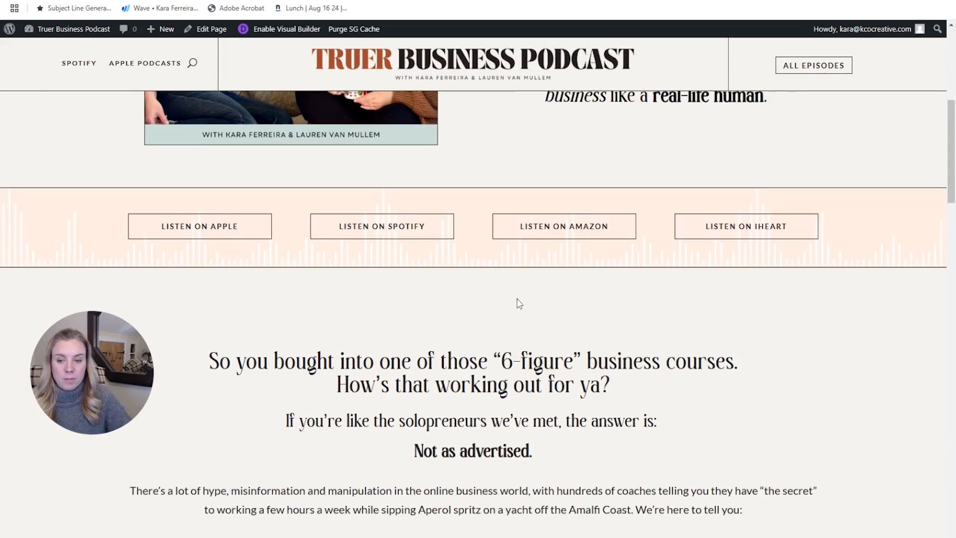
Enable the Visual Builder on the podcast home page and go to the "Never Miss an Episode!" signup section
scroll(513, 289, "up", 4)
left_click(287, 31)
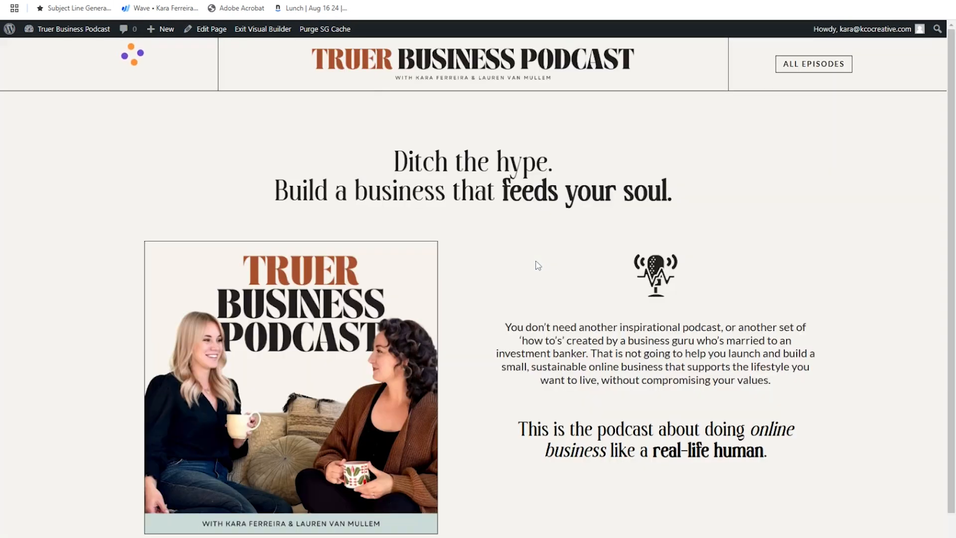
scroll(536, 262, "down", 10)
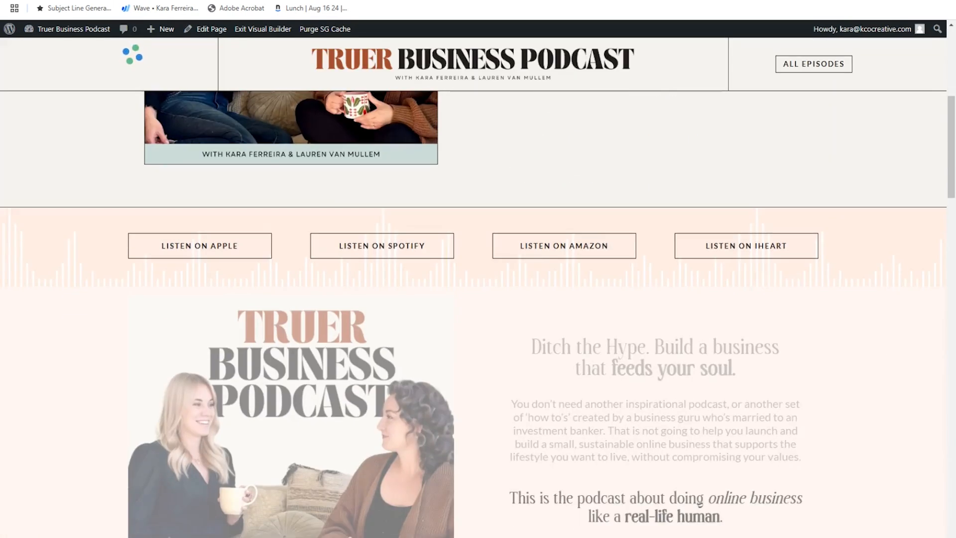
scroll(536, 262, "down", 15)
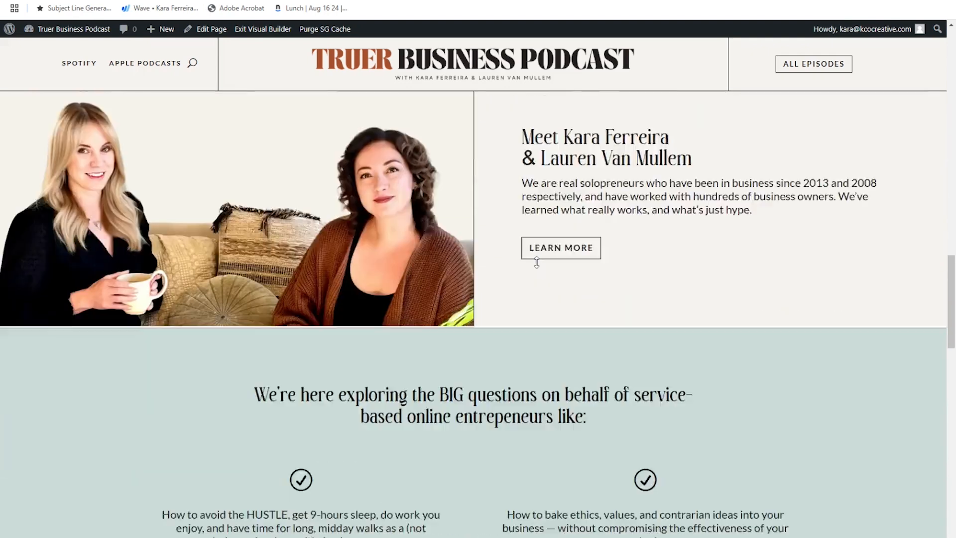
scroll(537, 262, "down", 4)
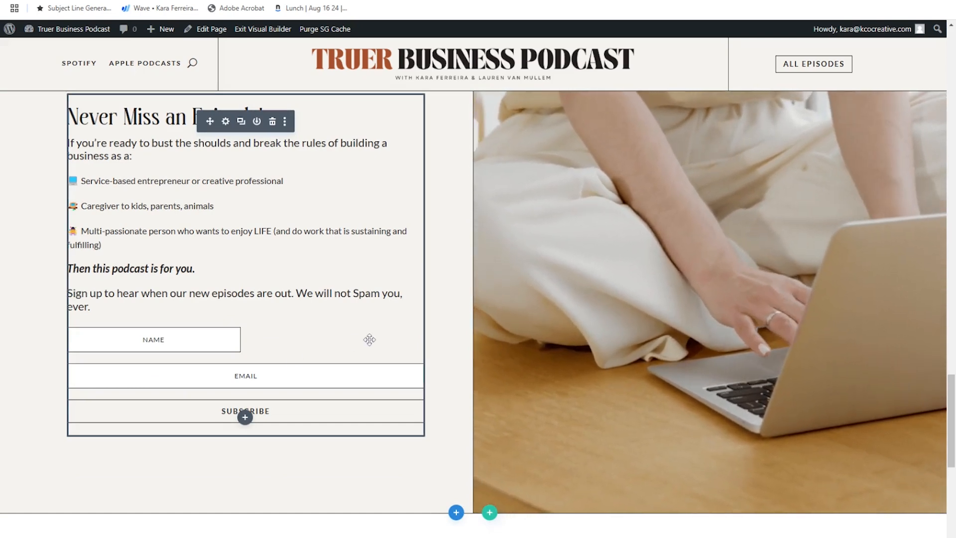
Insert a trial Email Optin module below the existing signup form and delete it again
left_click(245, 417)
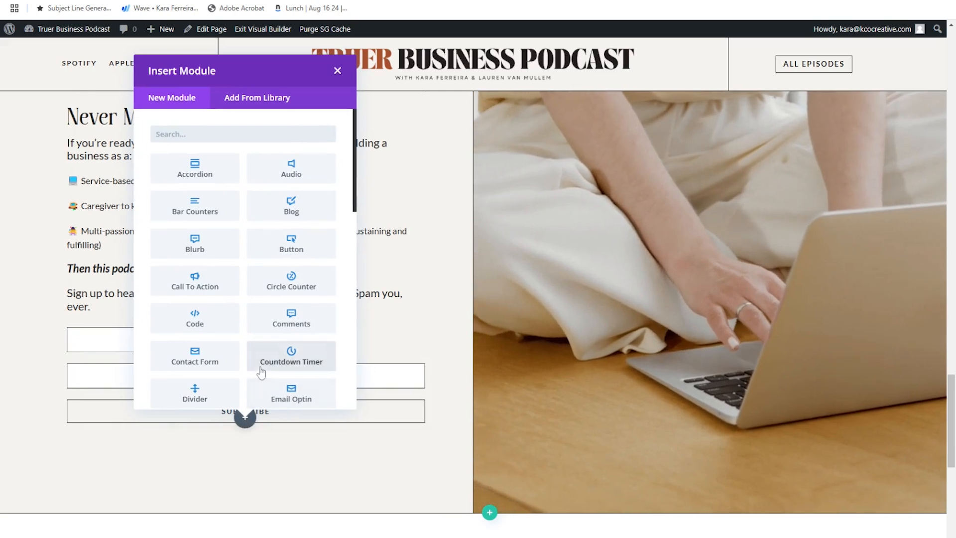
scroll(297, 352, "down", 3)
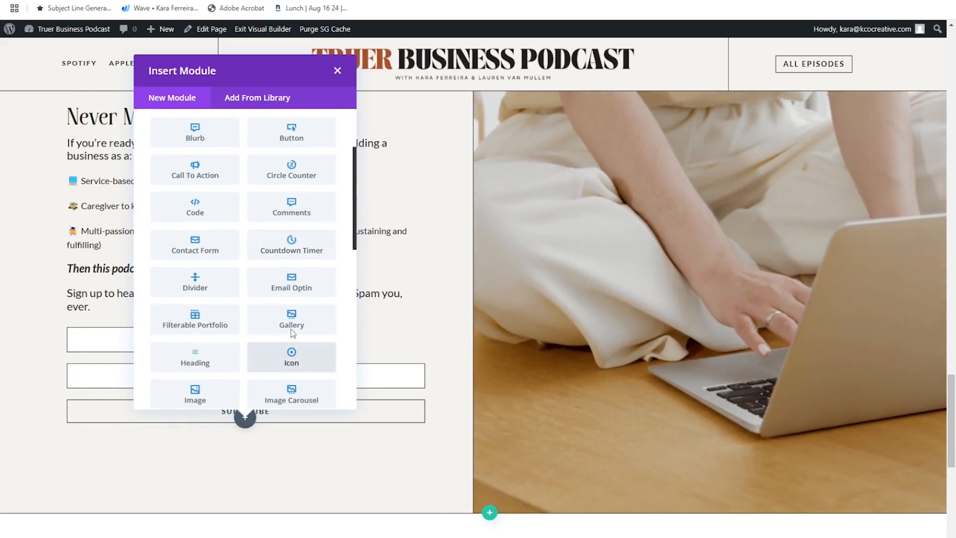
left_click(289, 286)
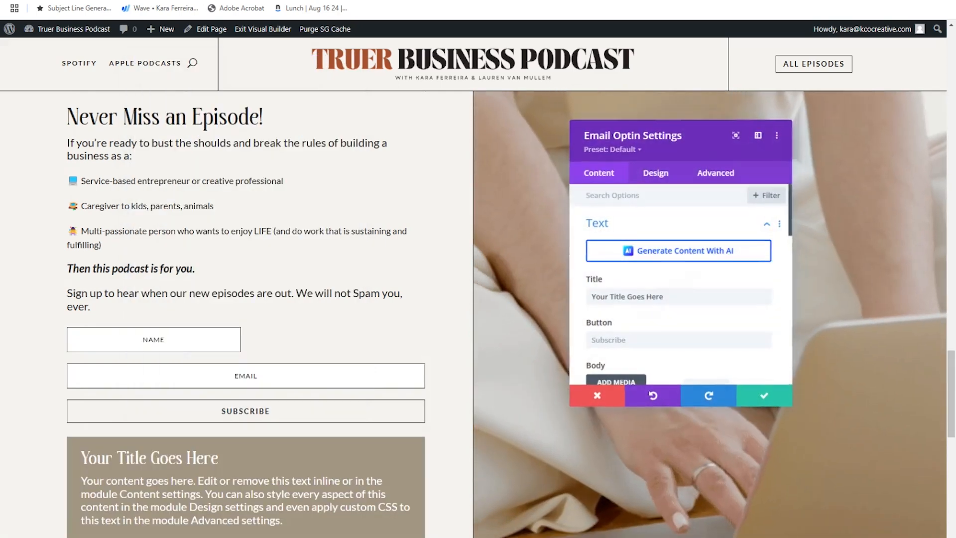
scroll(335, 363, "down", 3)
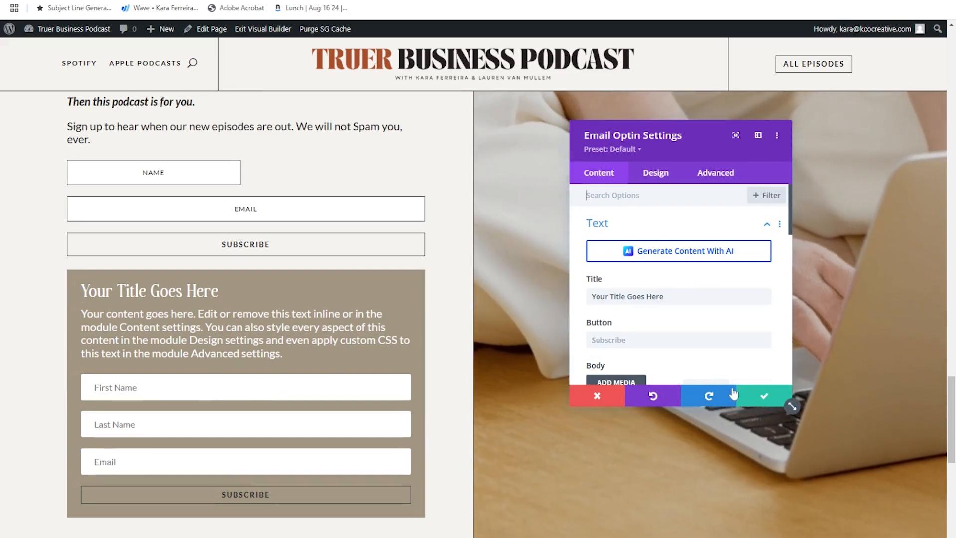
left_click(790, 399)
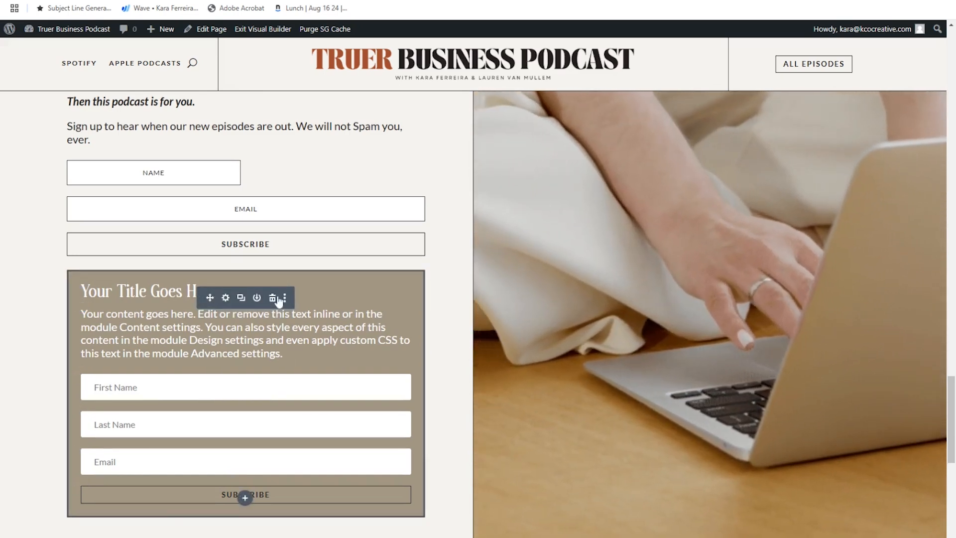
left_click(273, 299)
scroll(324, 330, "up", 3)
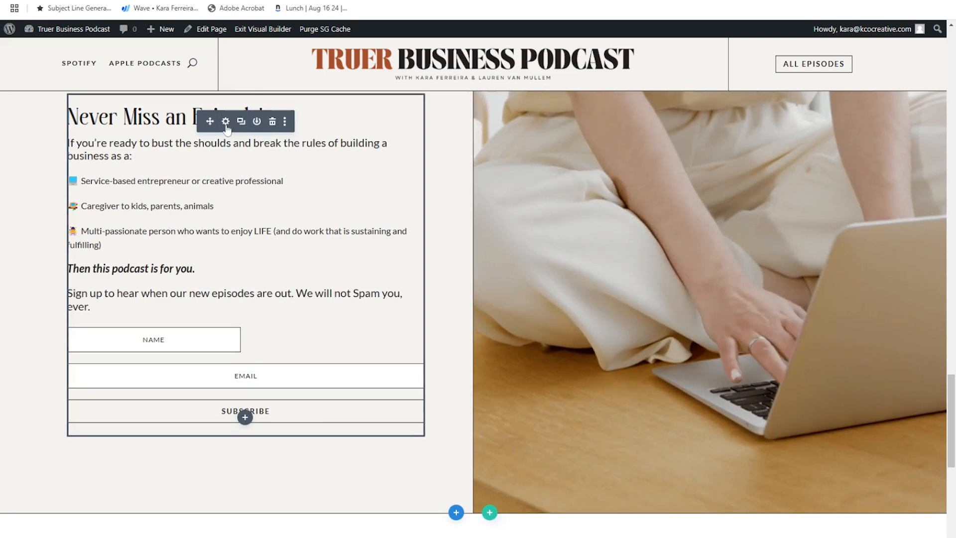
Open the settings of the "Never Miss an Episode!" email optin and expand its Email Account options
scroll(226, 130, "down", 6)
scroll(283, 182, "up", 6)
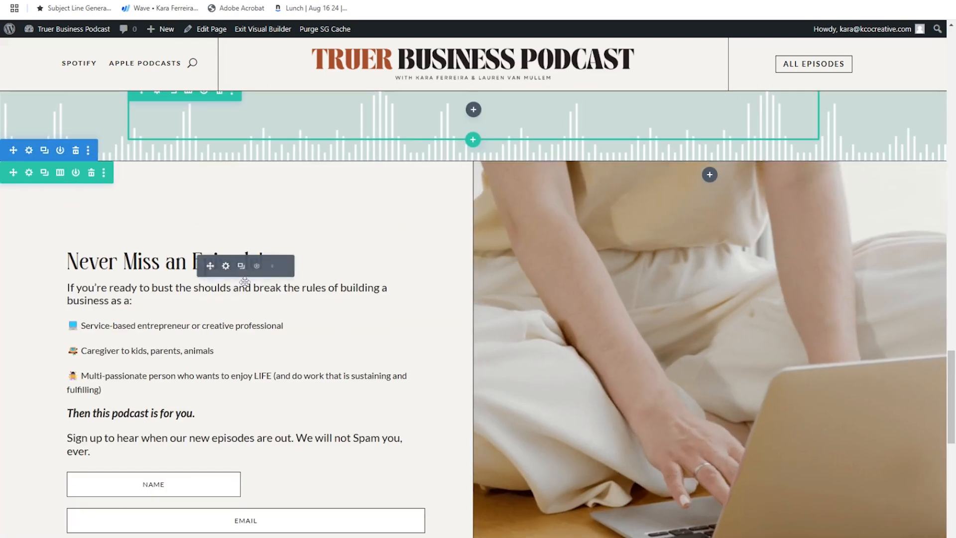
left_click(226, 266)
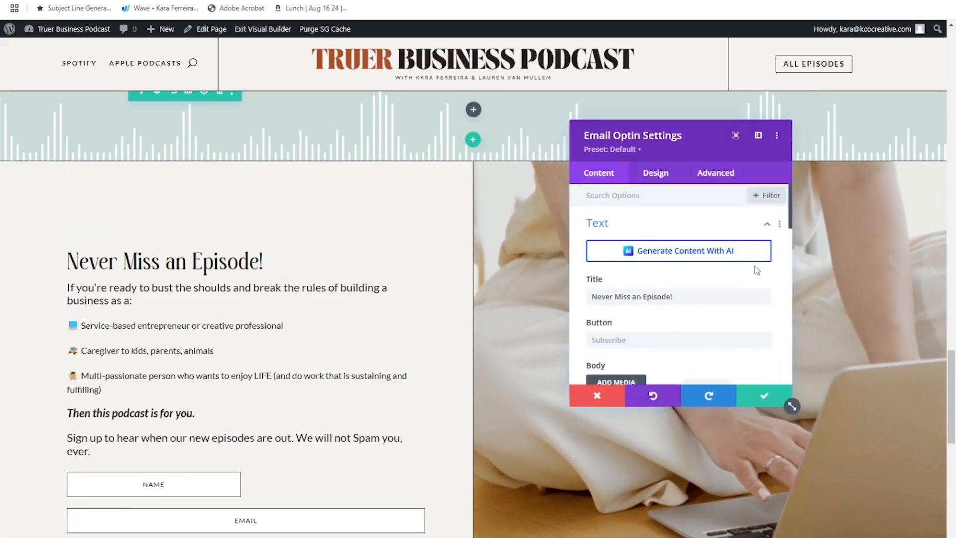
scroll(757, 270, "down", 2)
scroll(735, 256, "up", 1)
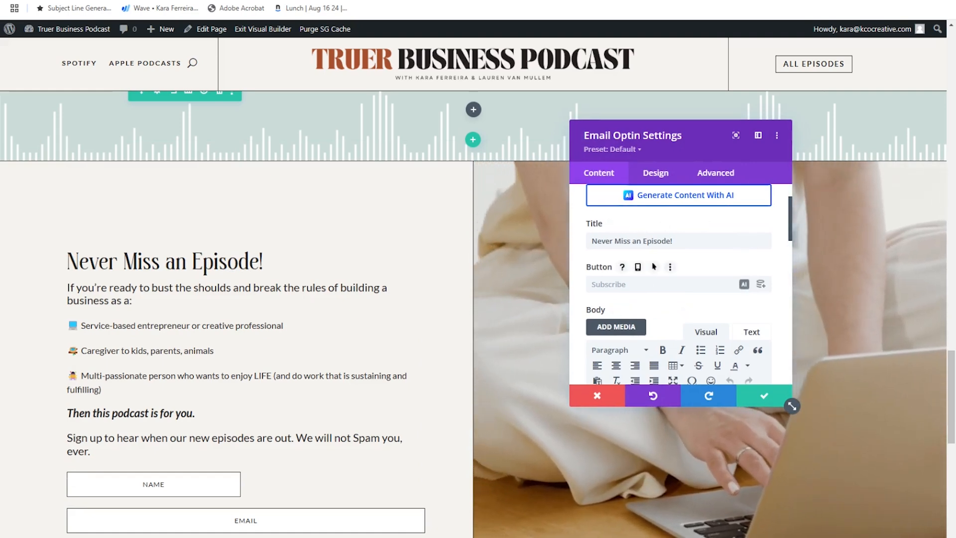
scroll(680, 284, "down", 3)
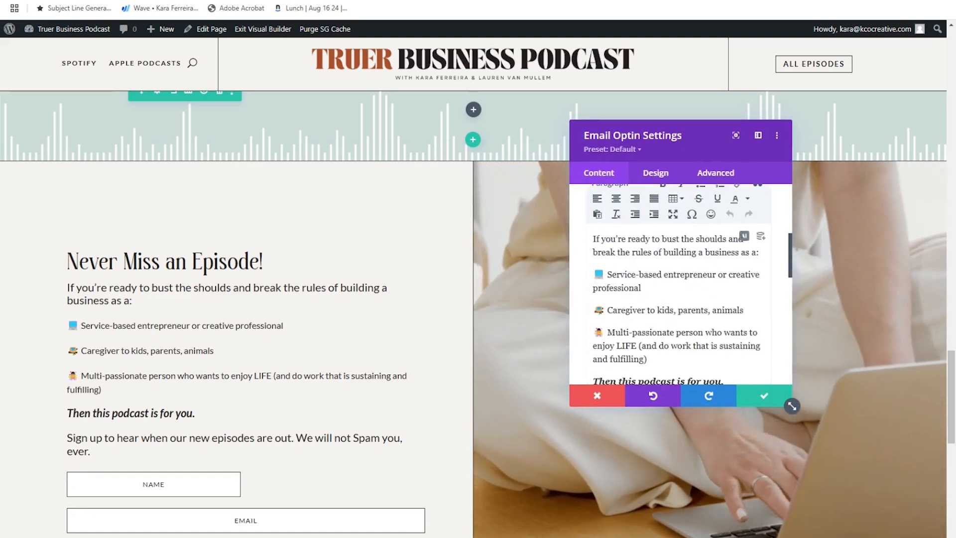
scroll(680, 283, "down", 2)
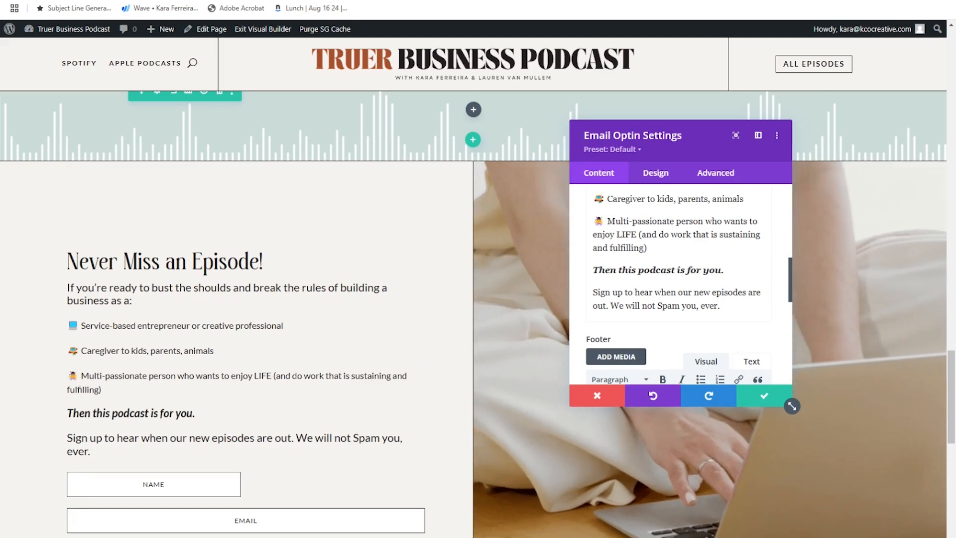
scroll(680, 284, "down", 3)
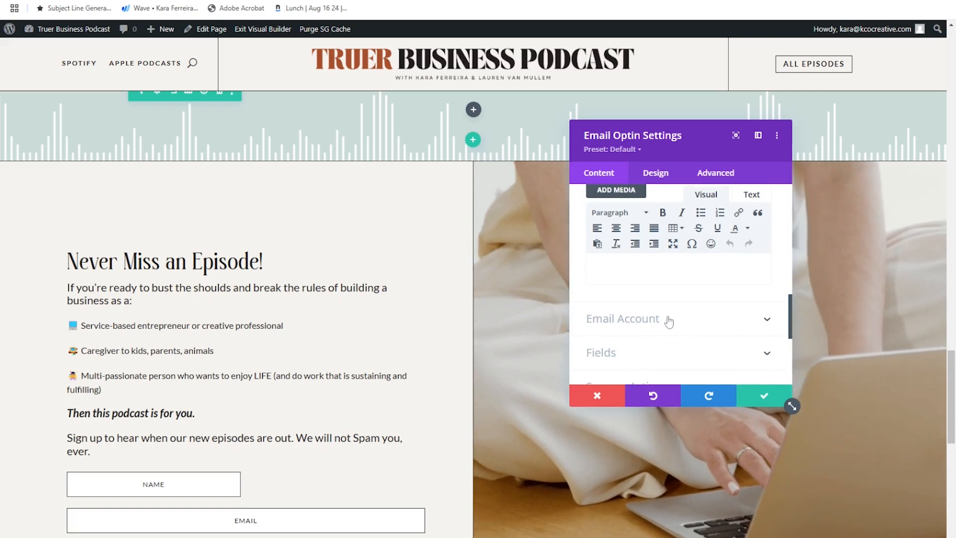
left_click(668, 319)
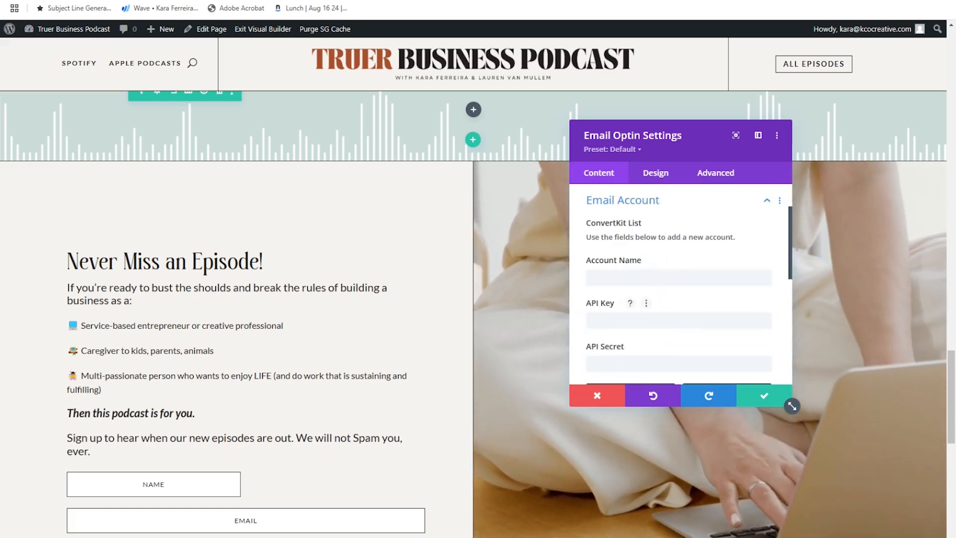
Cancel the blank ConvertKit account entry to get back to the service provider and list options
scroll(680, 284, "up", 1)
scroll(697, 257, "down", 3)
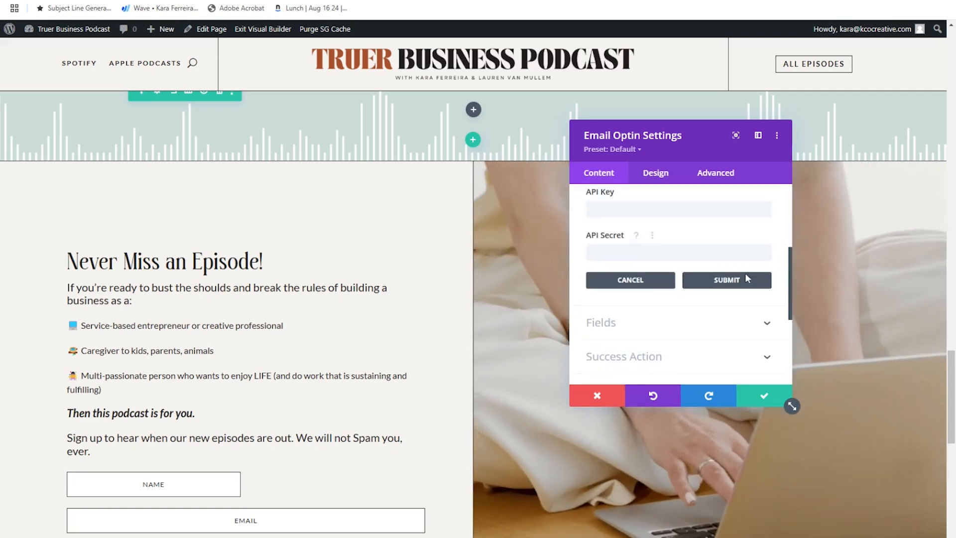
left_click(665, 280)
scroll(672, 290, "up", 2)
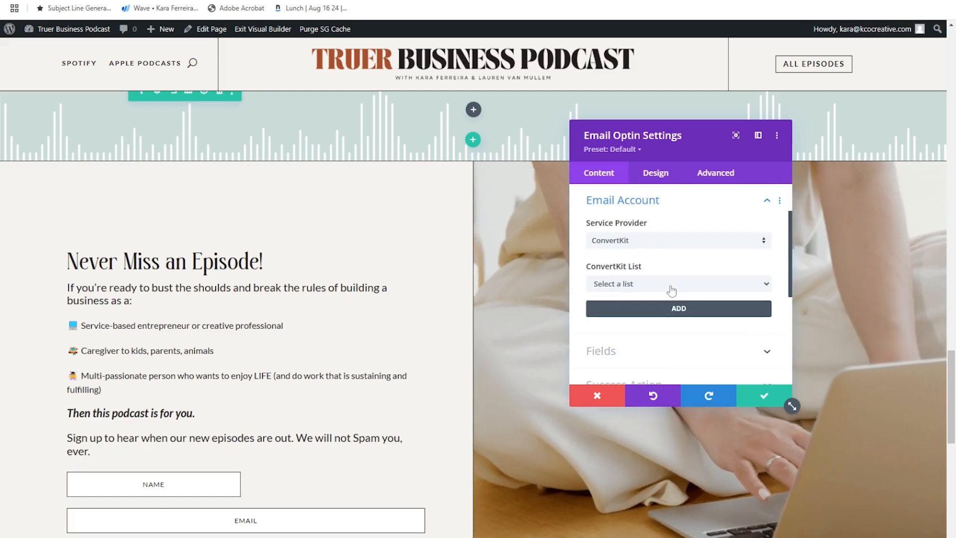
Try ActiveCampaign as the optin's service provider and switch back to ConvertKit
left_click(630, 242)
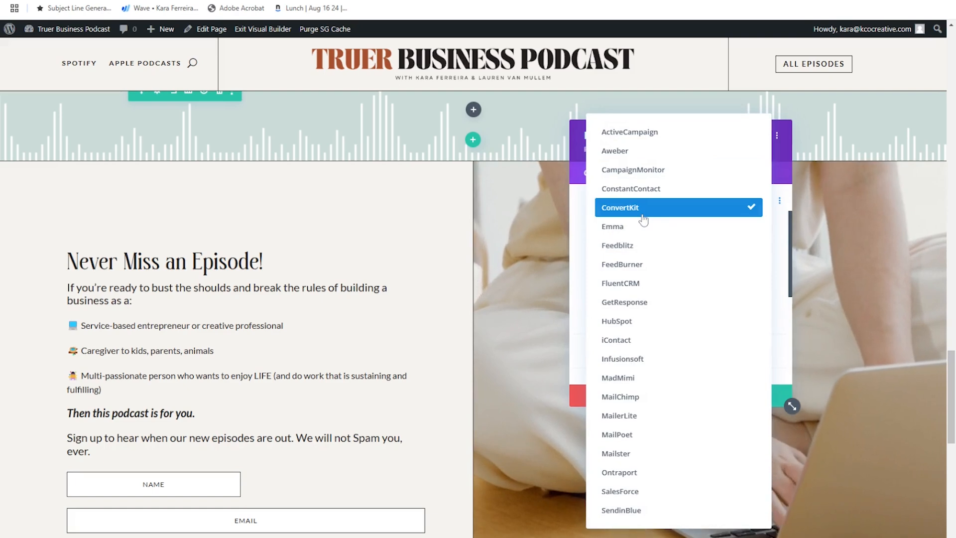
left_click(646, 130)
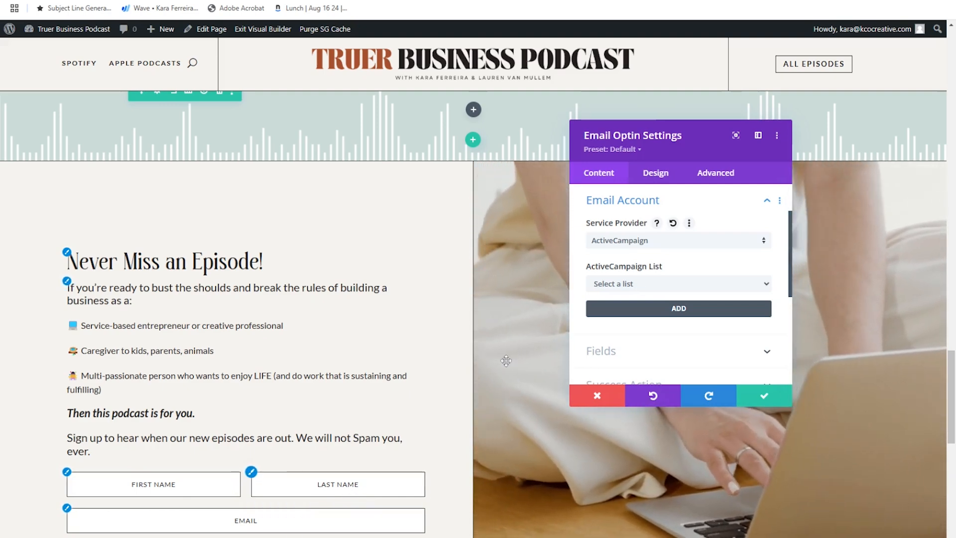
left_click(648, 241)
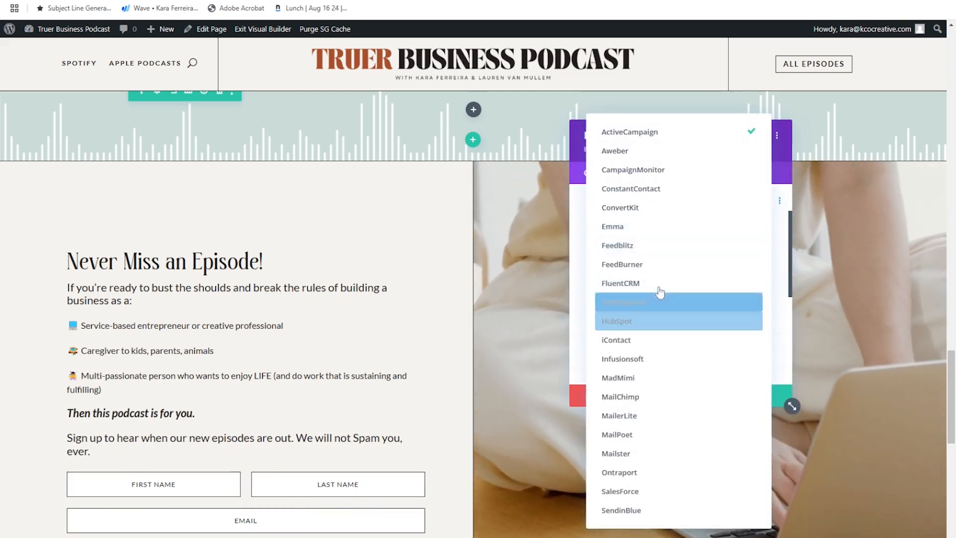
left_click(651, 209)
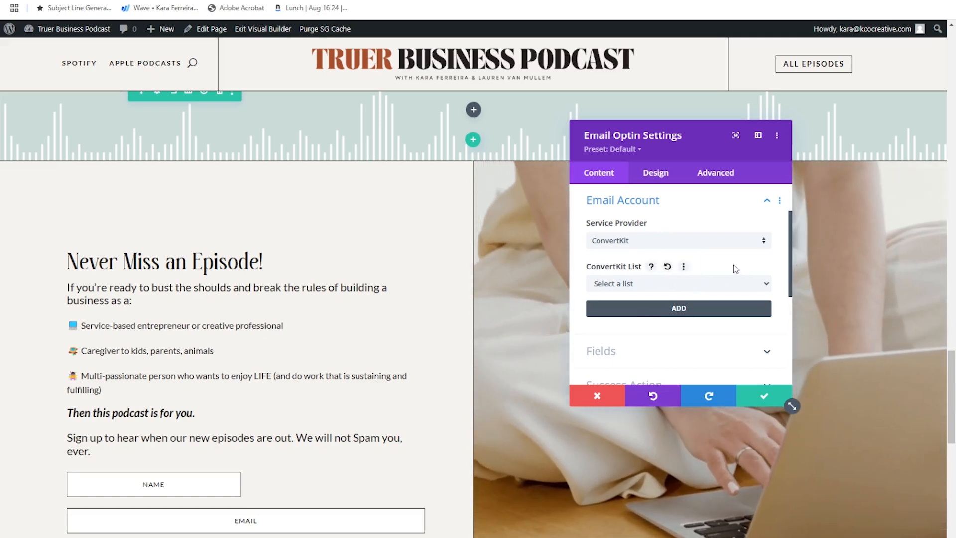
Start adding a new ConvertKit account to the optin, with "Truer Business Podcast" as the account name
left_click(676, 309)
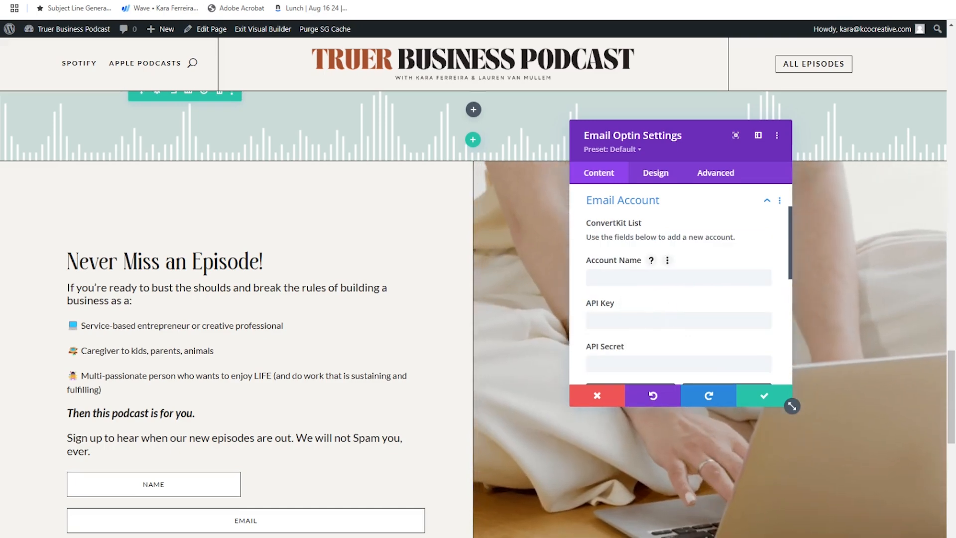
scroll(655, 250, "down", 2)
left_click(655, 222)
type("Tr")
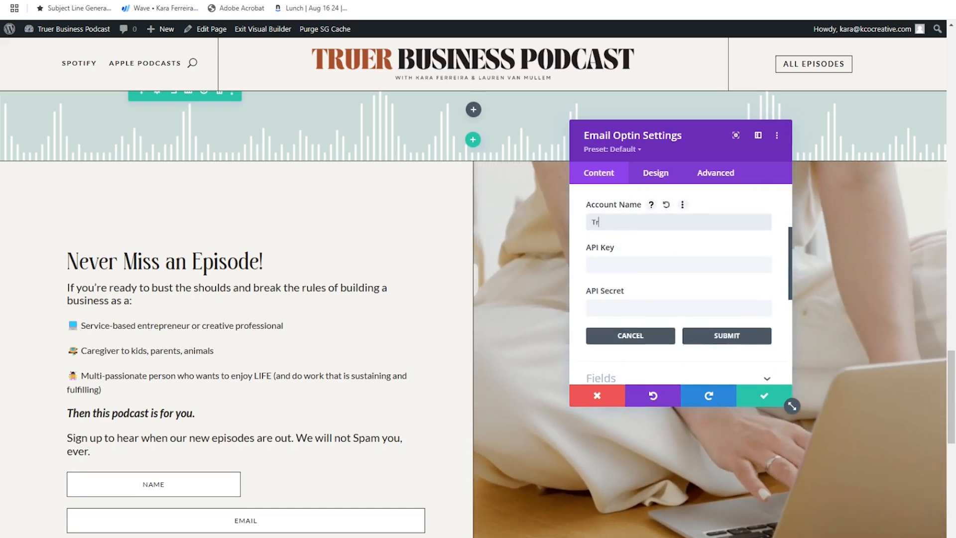
type("uer Business Pod")
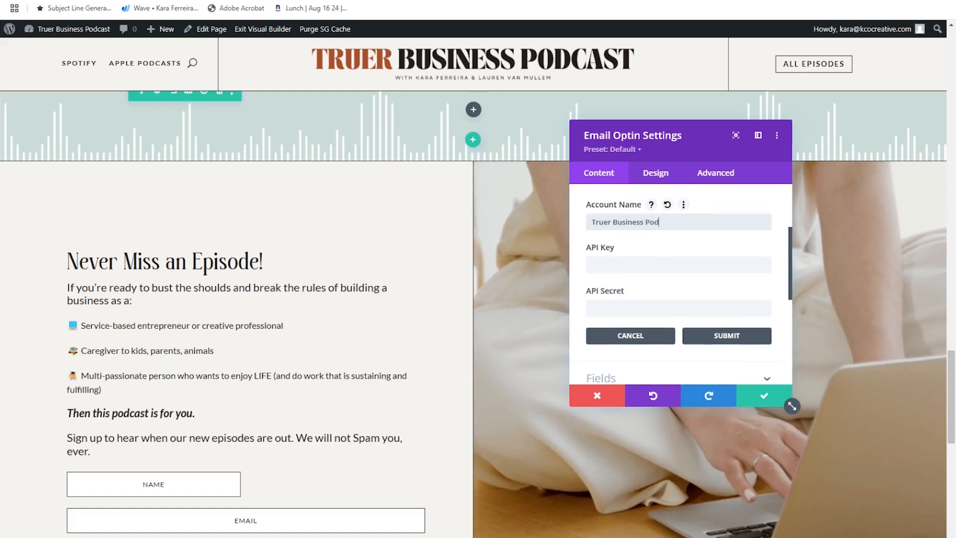
type("cast")
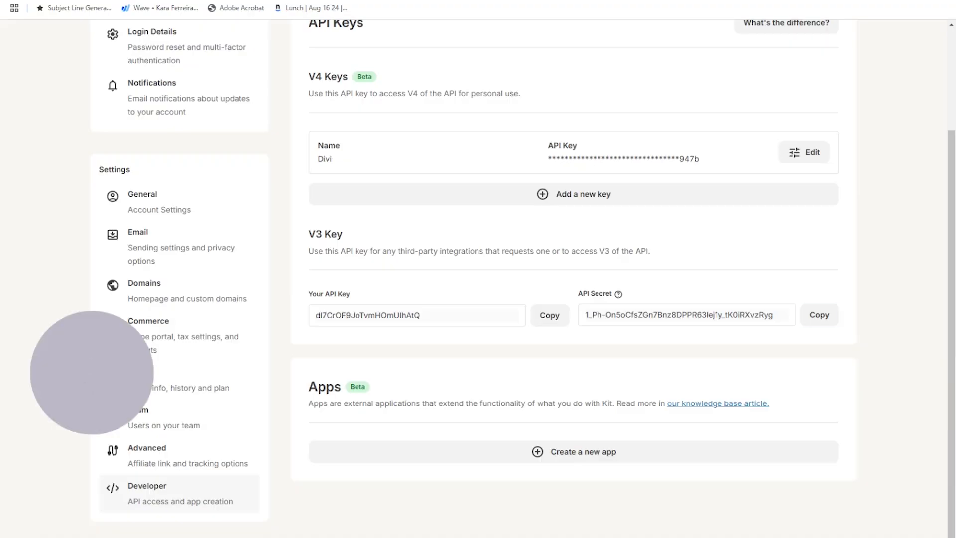
In Kit, open the account settings and go to the Developer page with the V3 API key and secret
scroll(642, 189, "up", 3)
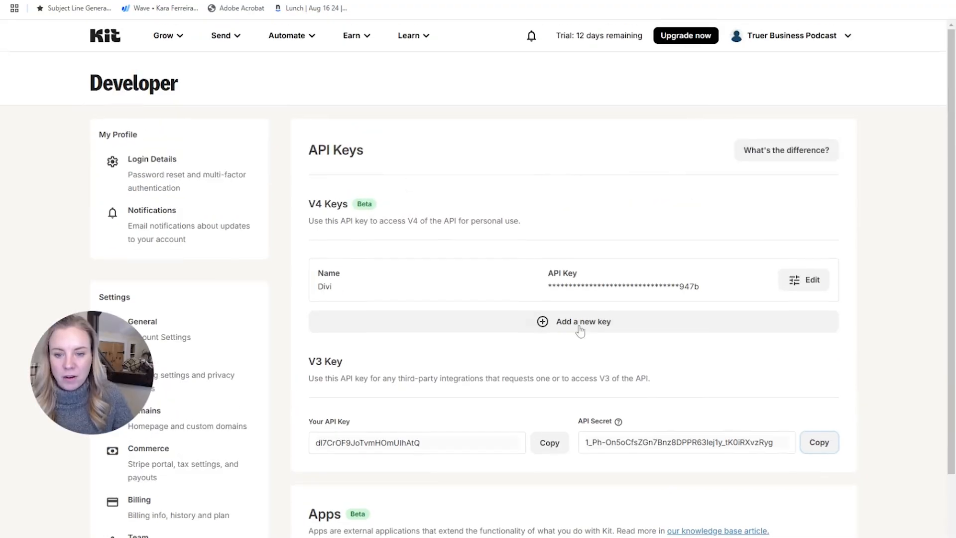
scroll(647, 356, "down", 1)
scroll(673, 382, "up", 1)
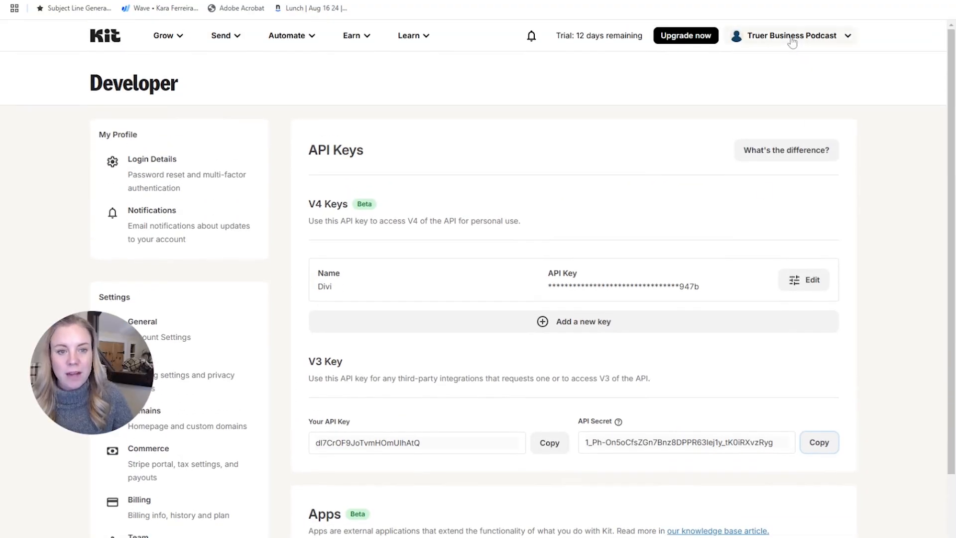
left_click(792, 39)
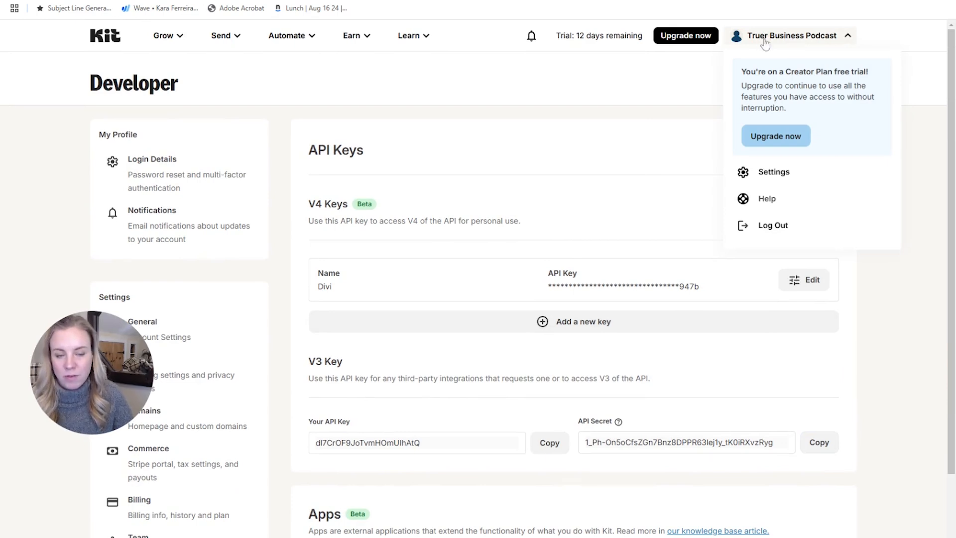
left_click(797, 173)
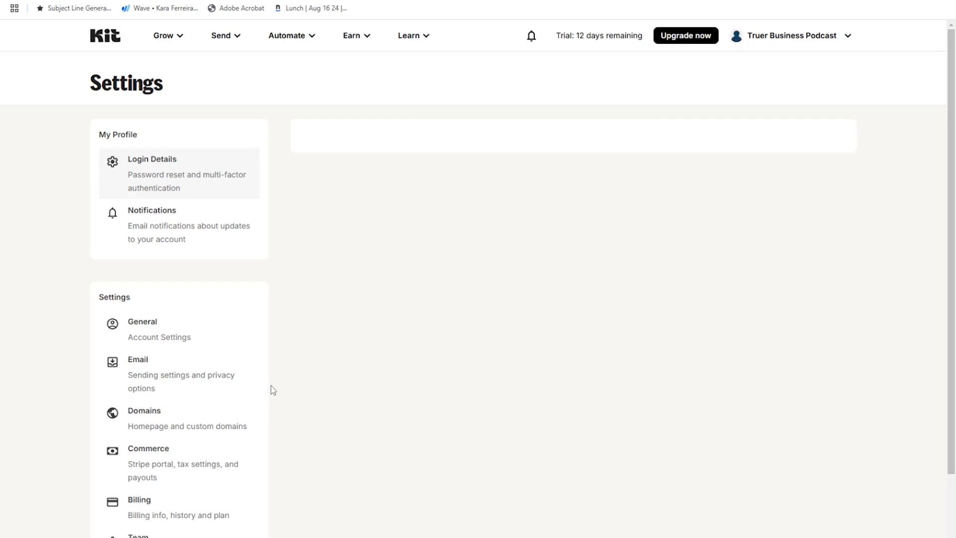
scroll(181, 367, "down", 3)
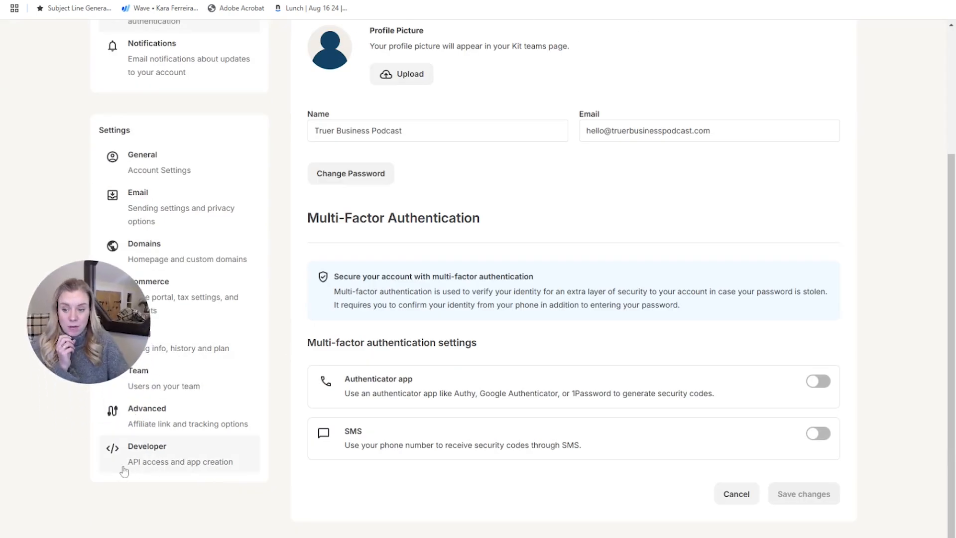
left_click(186, 475)
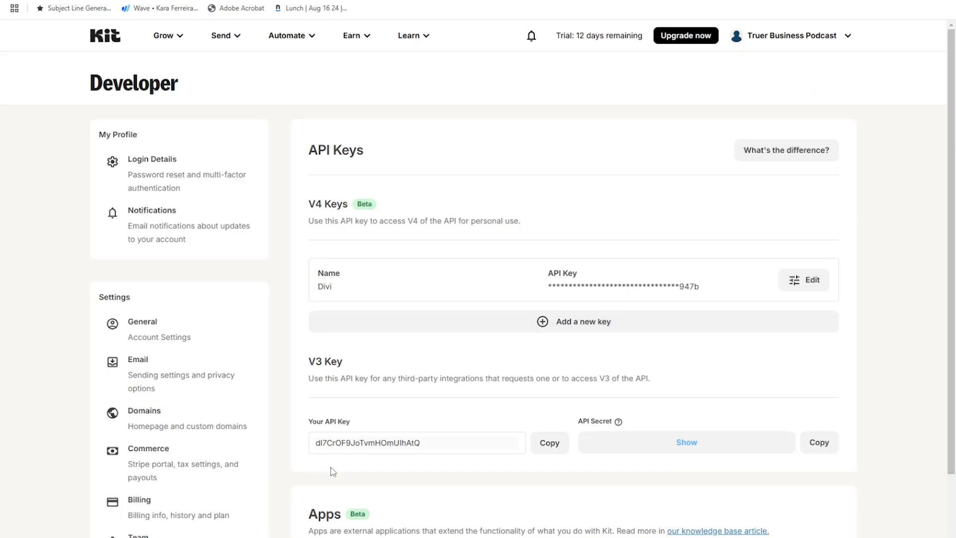
scroll(396, 375, "down", 3)
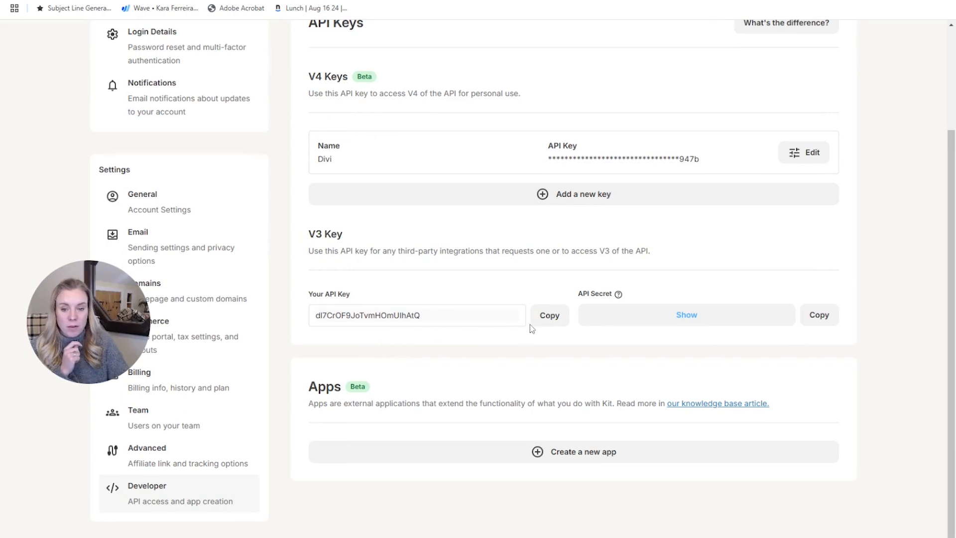
Copy Kit's V3 API key and API secret into the matching fields of the optin's new ConvertKit account and submit it
left_click(543, 319)
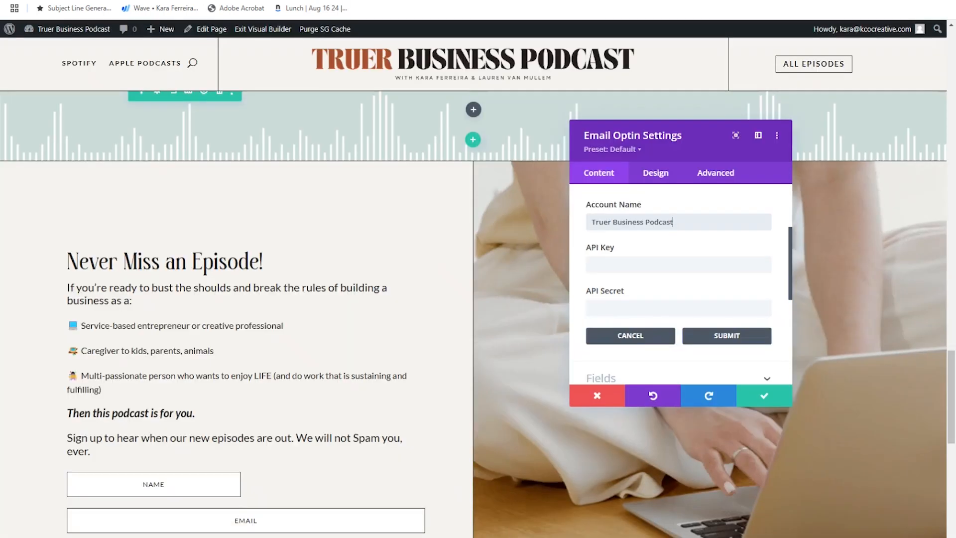
key("ctrl+v")
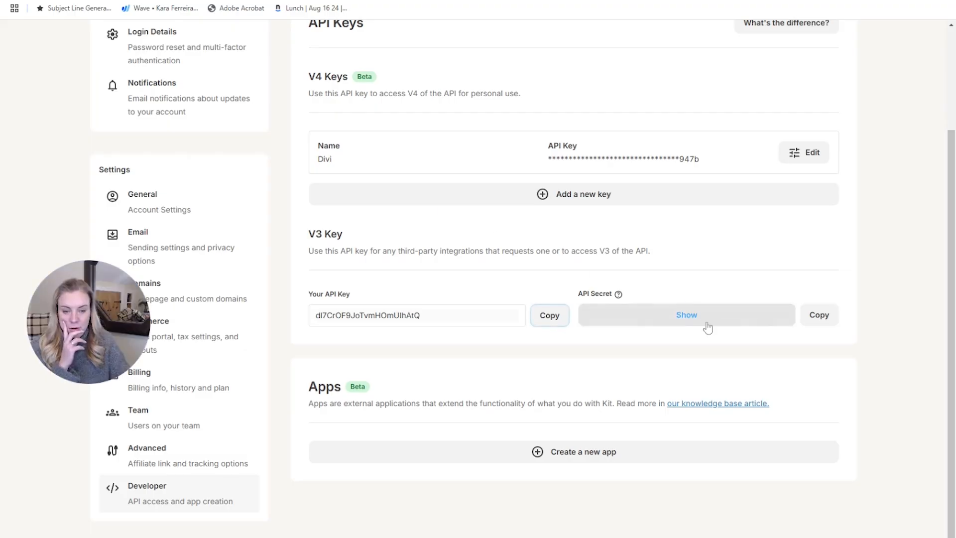
left_click(707, 325)
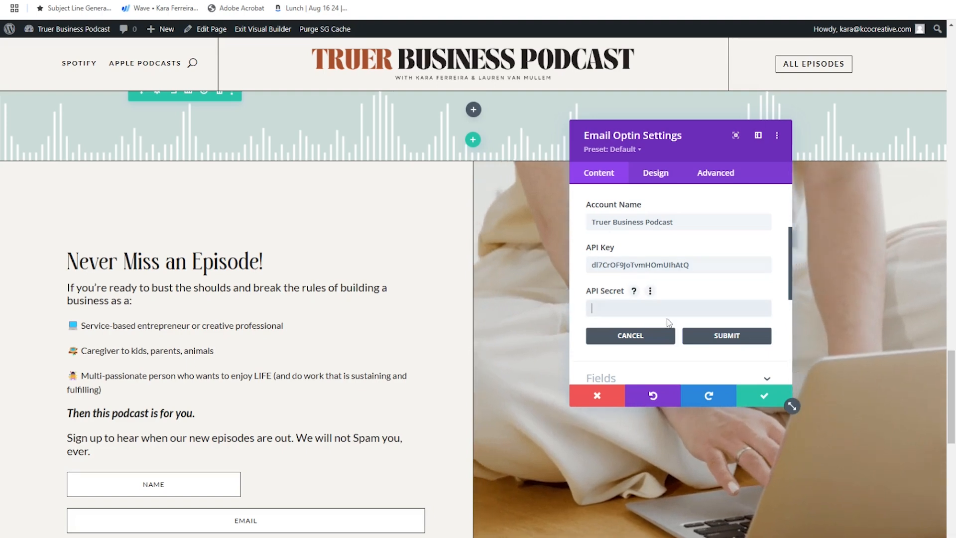
left_click(678, 309)
key("ctrl+v")
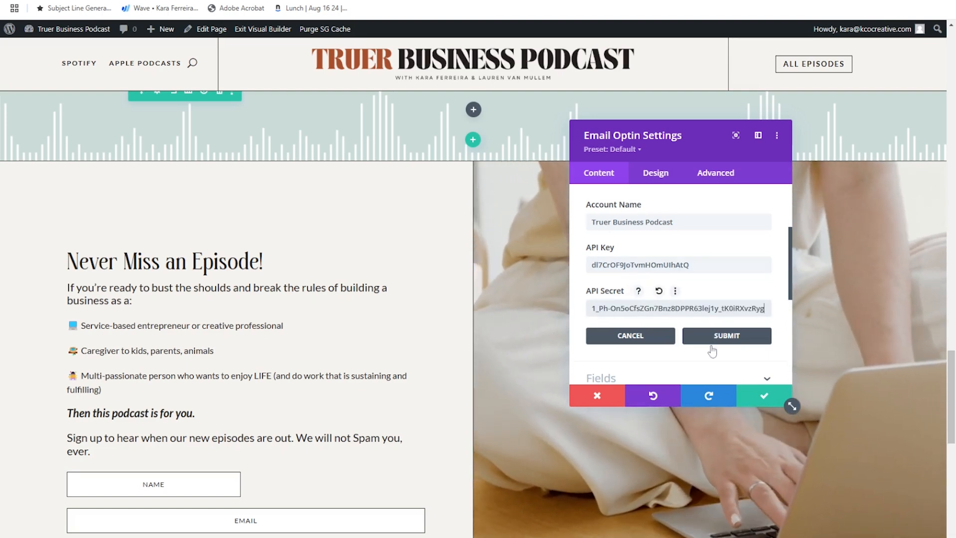
left_click(727, 337)
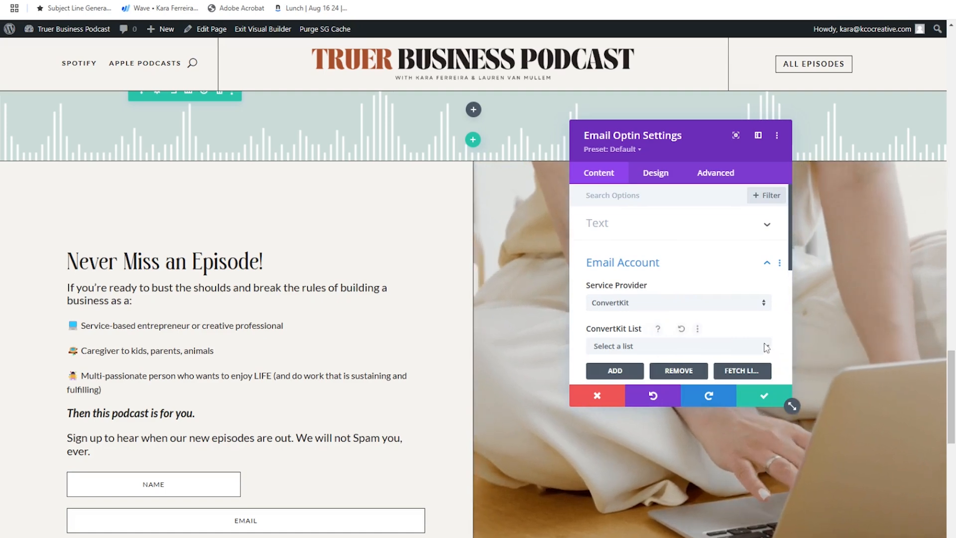
Fetch the ConvertKit lists for the optin and save the module settings
scroll(737, 333, "down", 1)
left_click(742, 321)
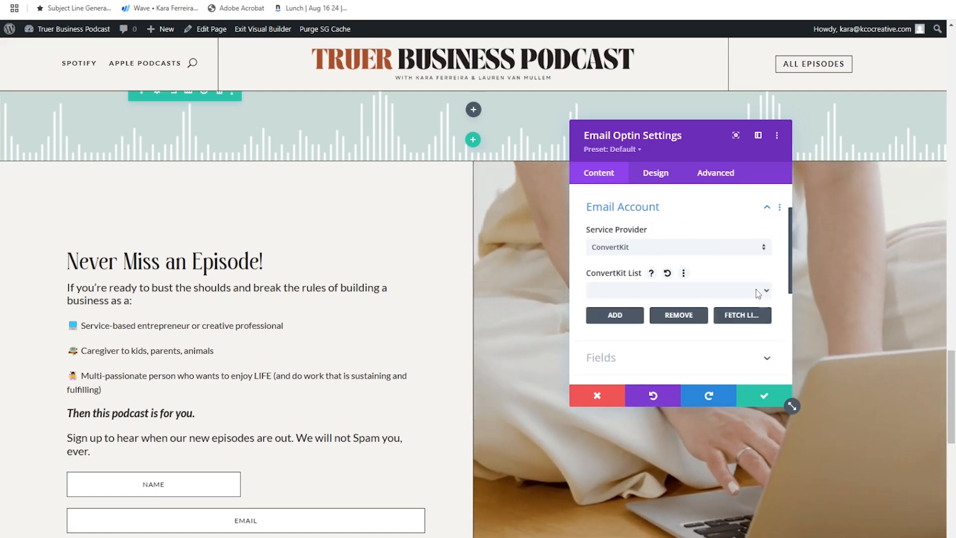
scroll(756, 289, "down", 1)
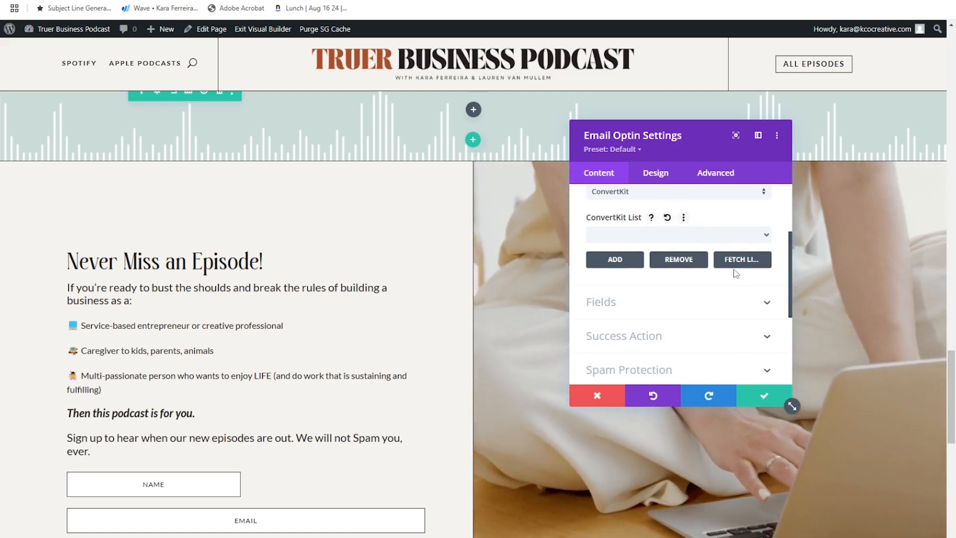
left_click(767, 396)
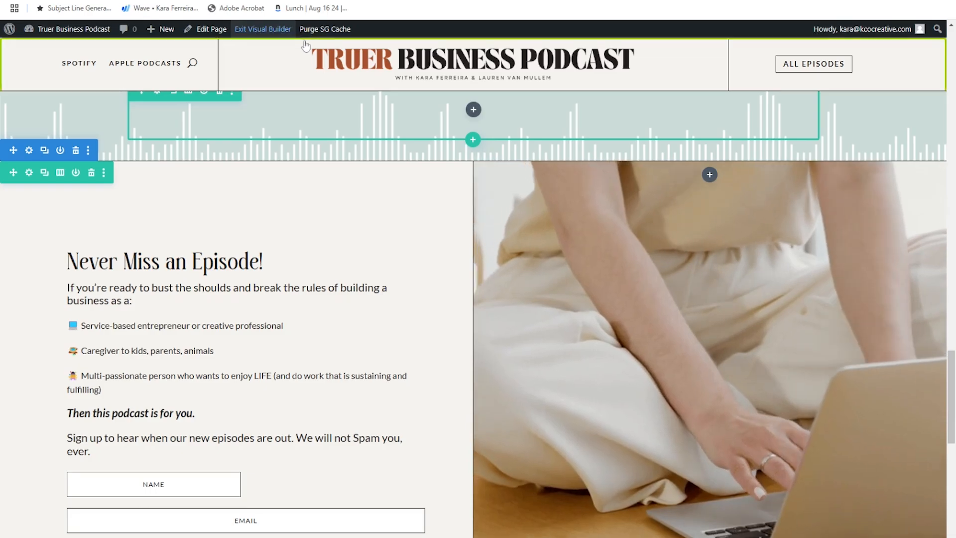
Leave the Visual Builder to purge the SG cache, and reopen the page in the builder
left_click(286, 32)
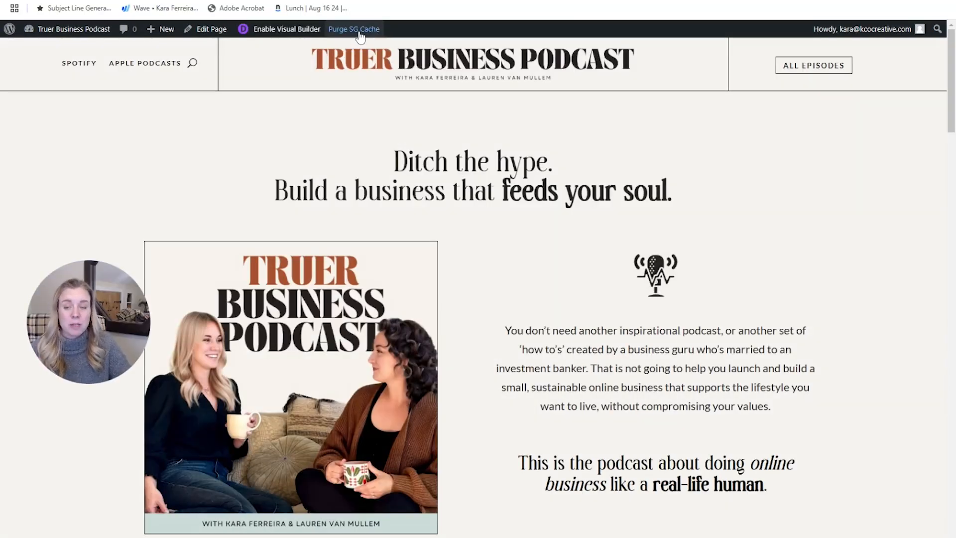
left_click(358, 31)
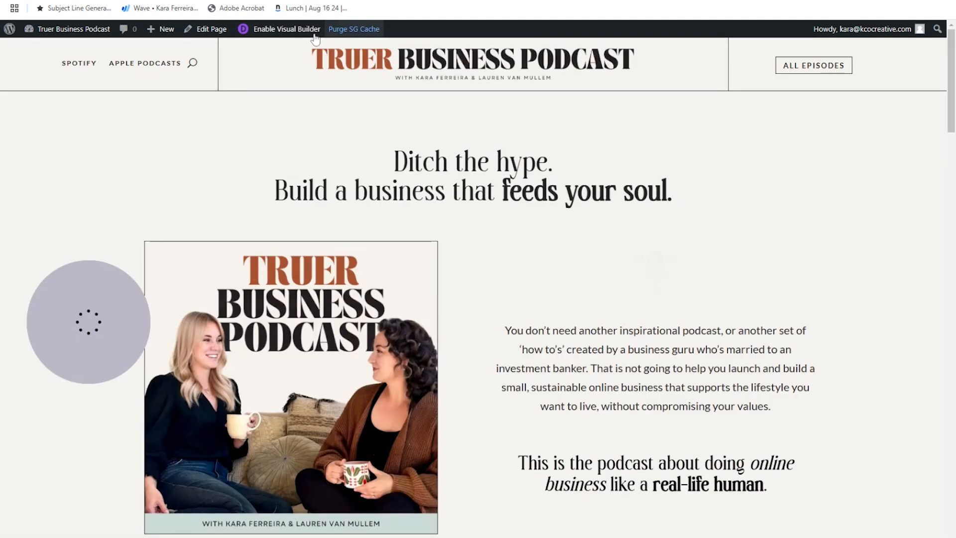
left_click(306, 31)
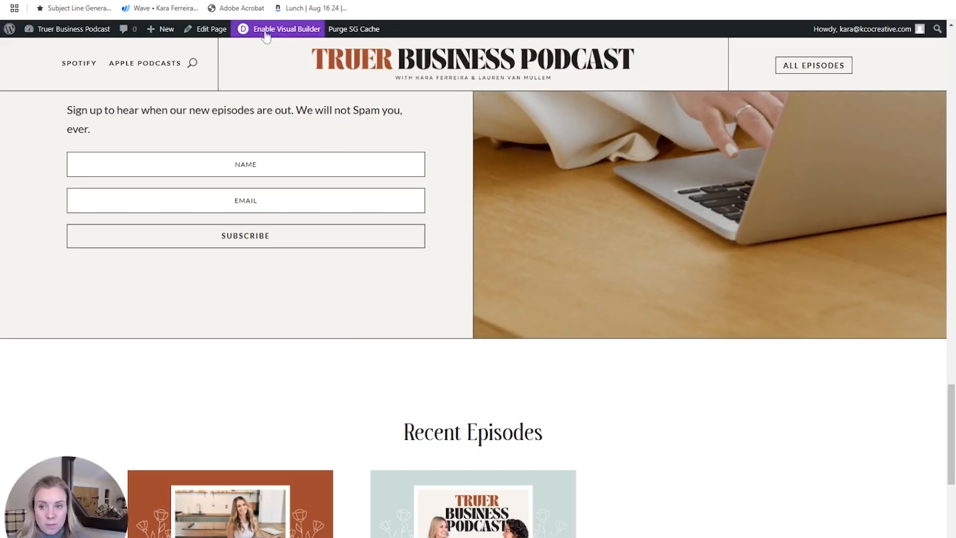
left_click(267, 30)
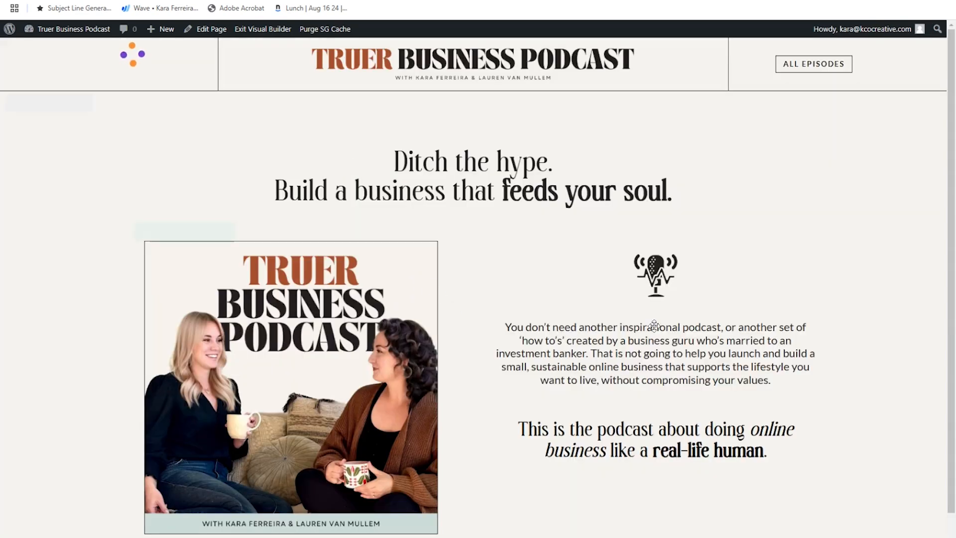
Check the ConvertKit list in the Email Account options of the "Never Miss an Episode!" optin and save its settings
scroll(583, 298, "down", 10)
scroll(582, 298, "up", 2)
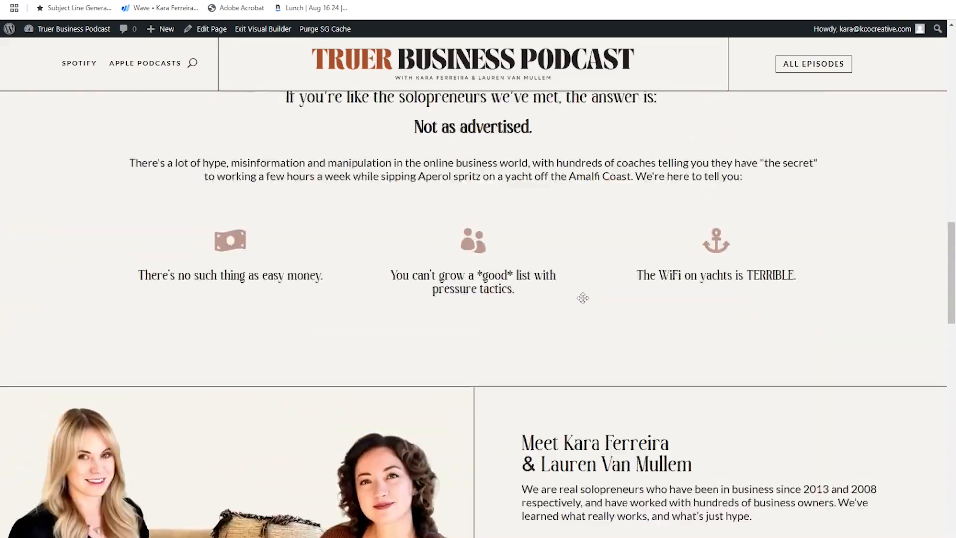
scroll(582, 297, "up", 7)
scroll(577, 284, "down", 18)
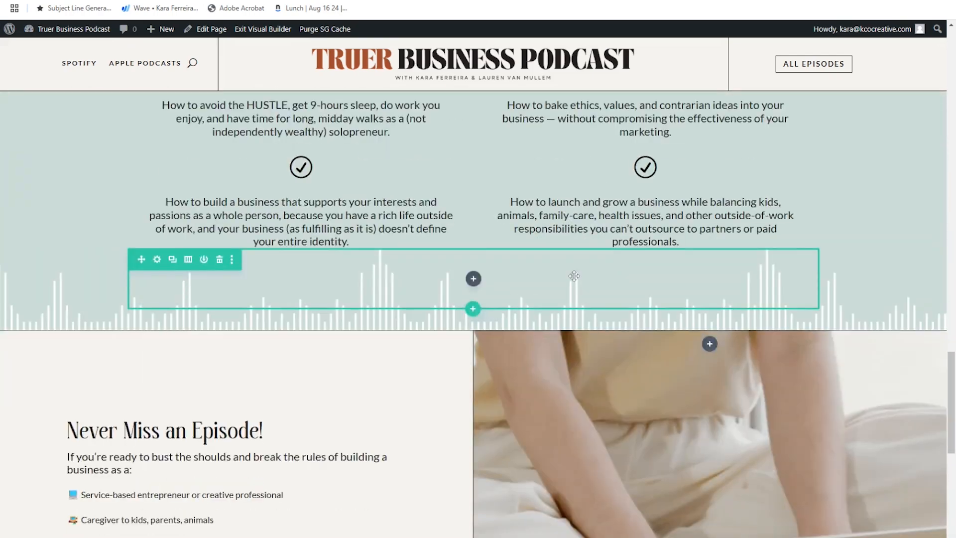
scroll(574, 276, "down", 8)
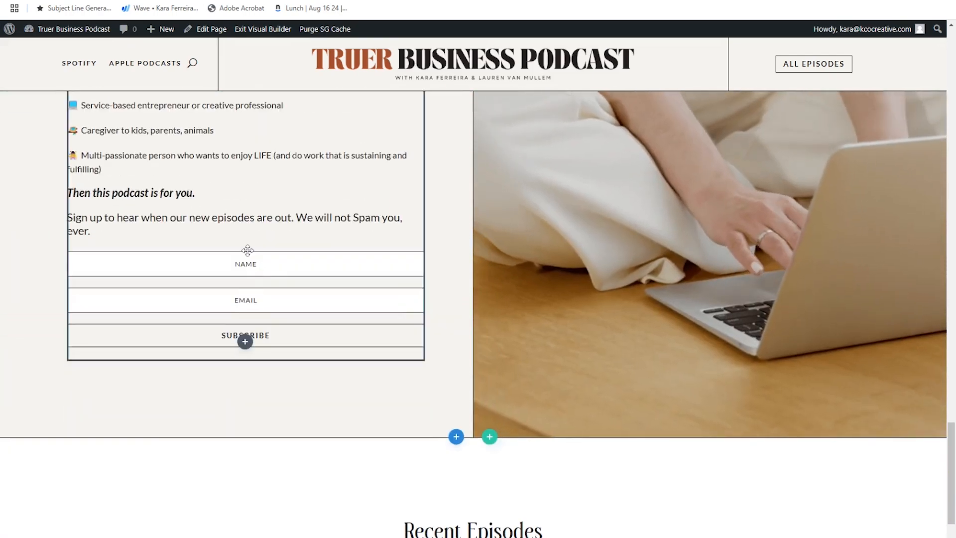
scroll(247, 251, "up", 2)
left_click(227, 160)
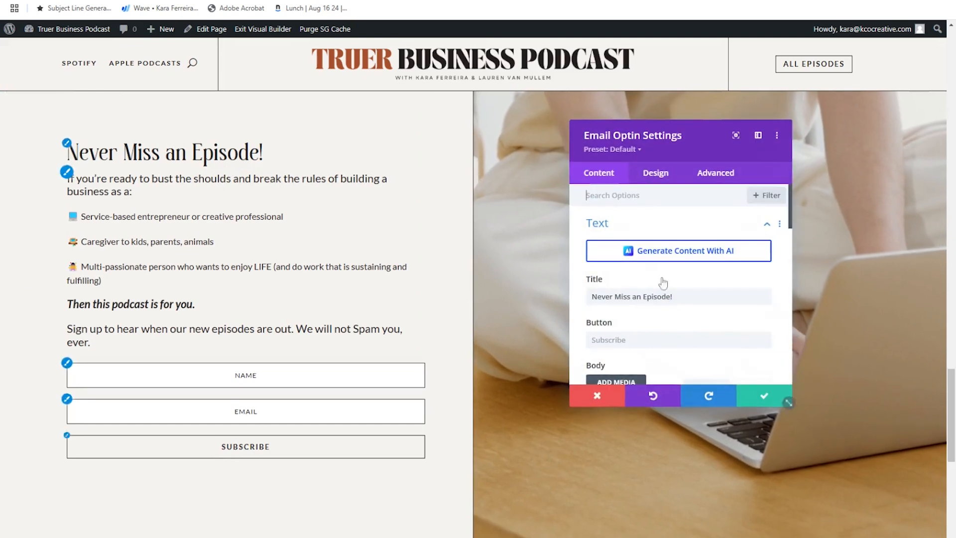
scroll(663, 283, "down", 10)
scroll(721, 287, "up", 3)
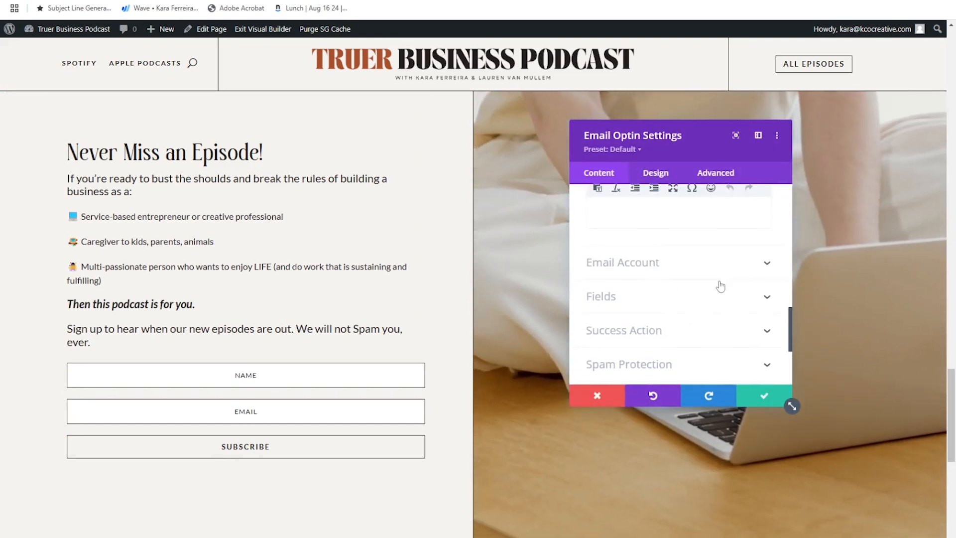
scroll(738, 262, "down", 3)
scroll(739, 262, "up", 3)
left_click(737, 262)
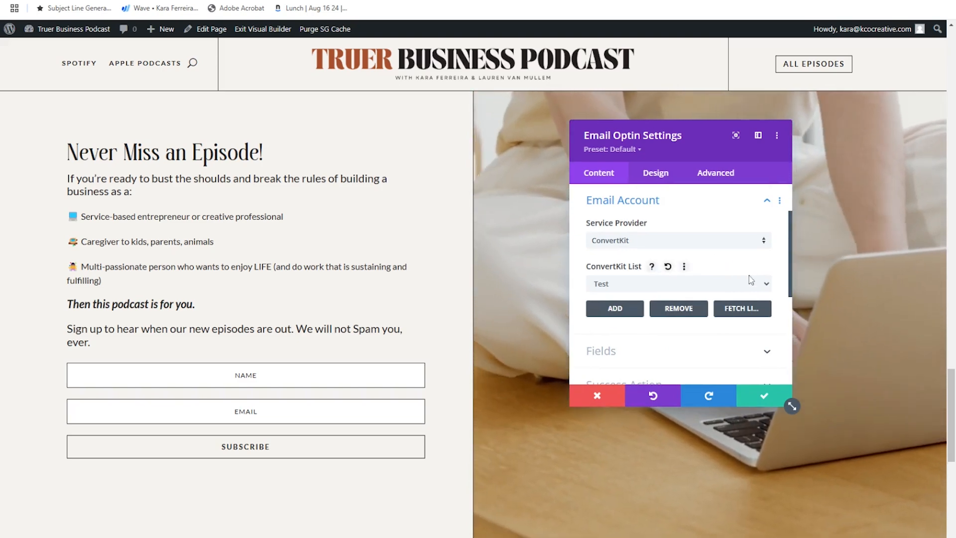
left_click(763, 399)
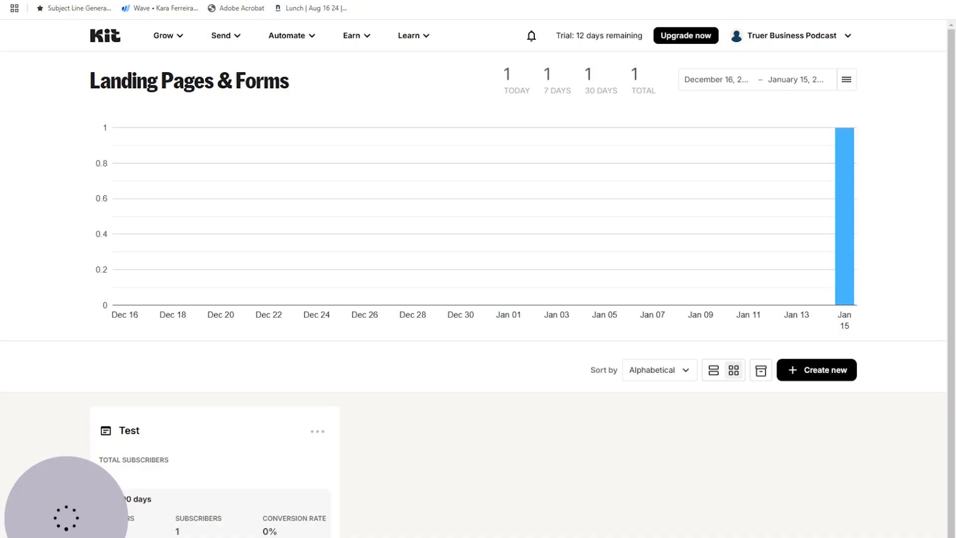
Switch to Kit, go to Landing Pages & Forms and open the Test form for editing
left_click(157, 41)
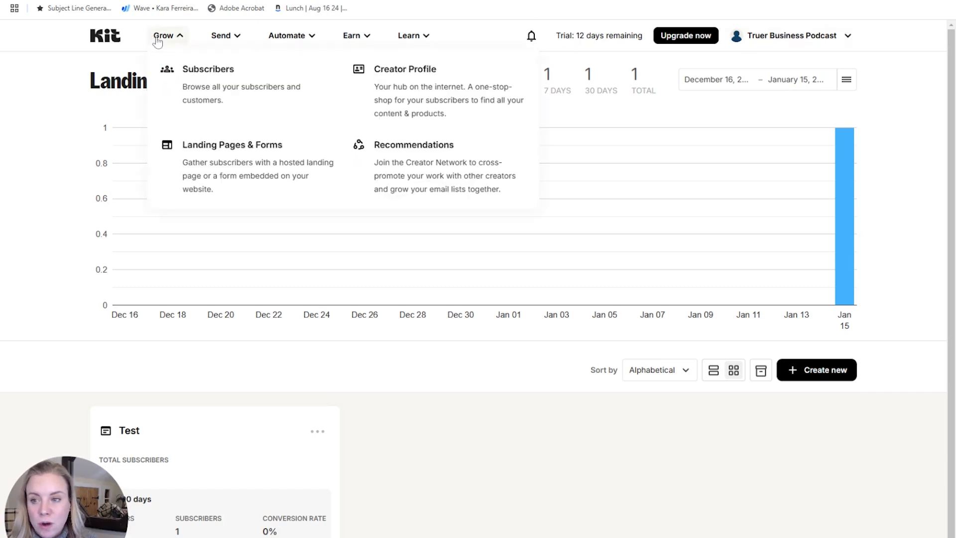
left_click(268, 162)
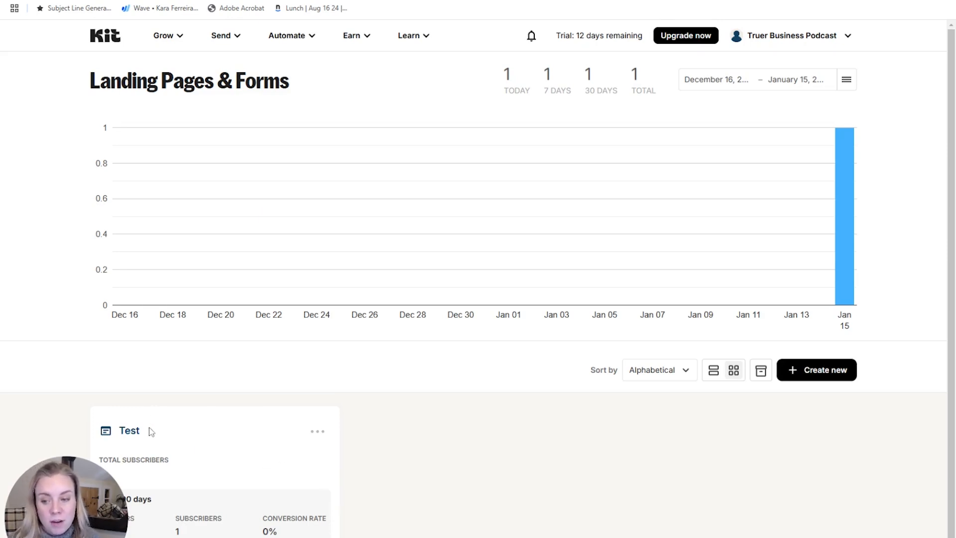
left_click(316, 432)
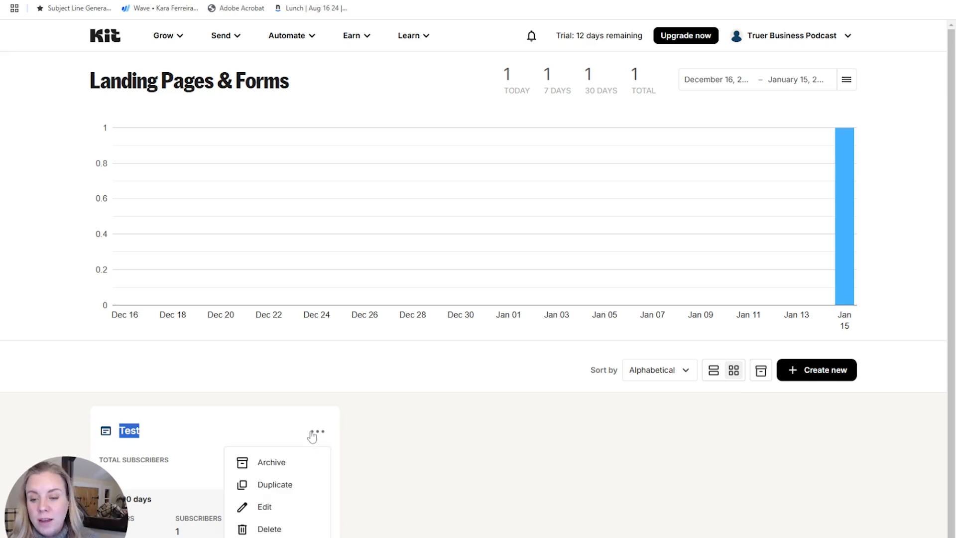
left_click(301, 505)
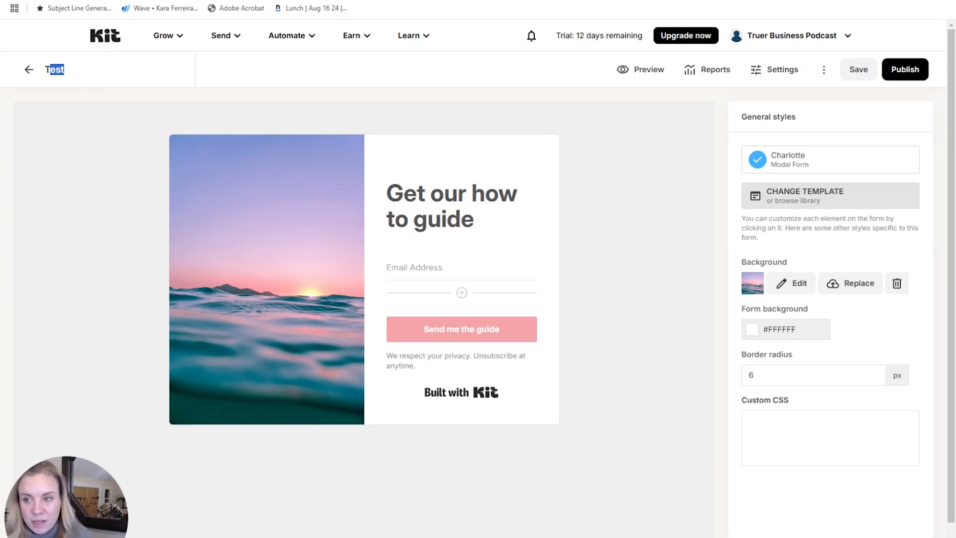
Rename the form to "Website Sign Up Form" and save it
key("BackSpace")
type("#We")
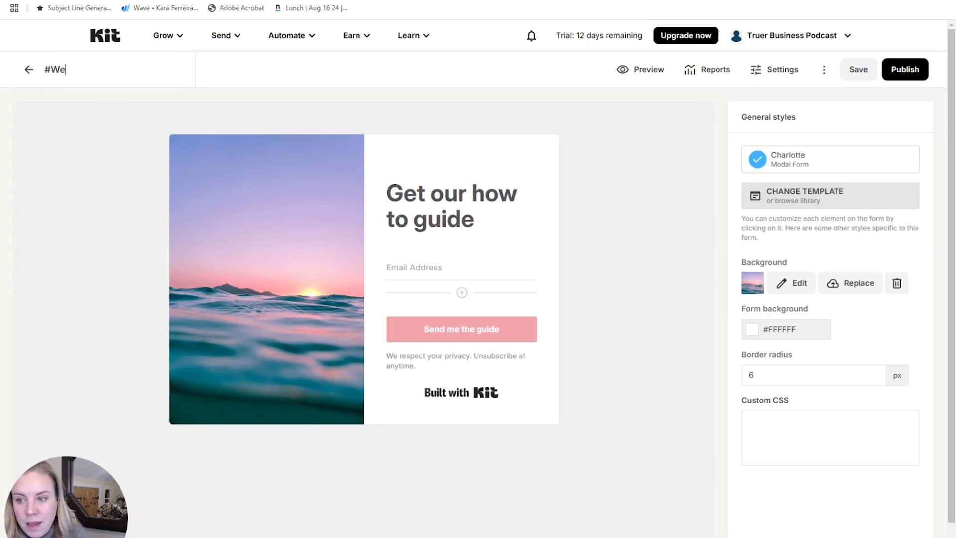
key("BackSpace")
key("BackSpace")
key("BackSpace")
type("Website Sign Up Form")
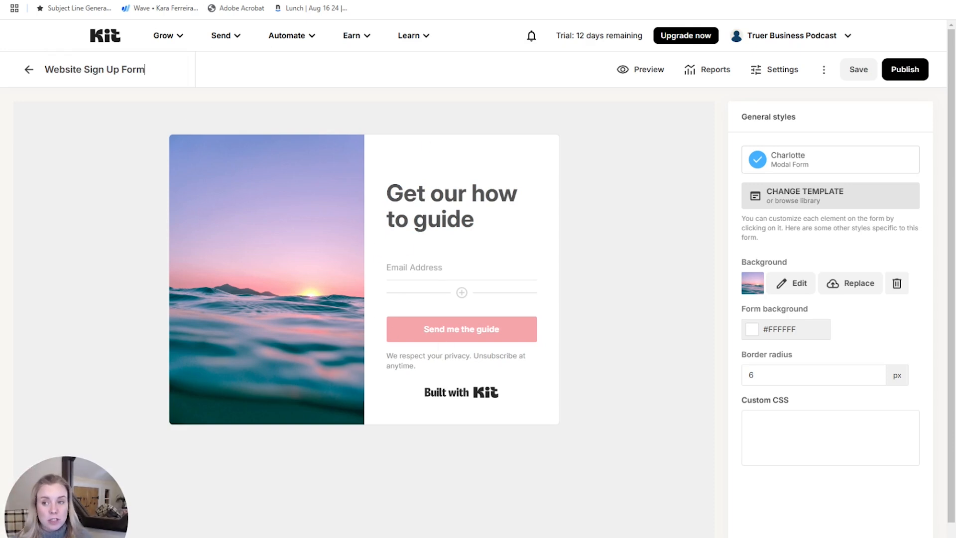
left_click(856, 69)
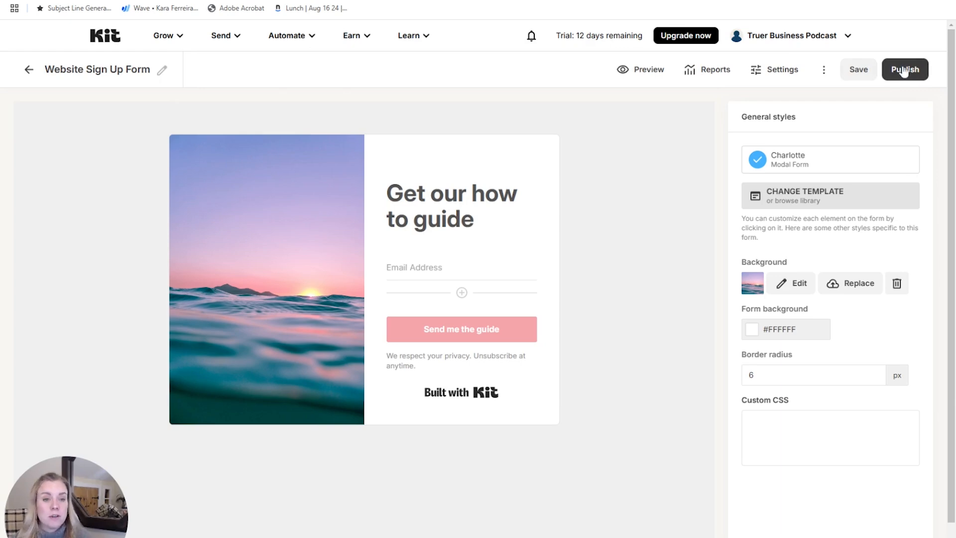
Publish the renamed form, close its publishing dialog and highlight the form's name
left_click(905, 71)
left_click(695, 278)
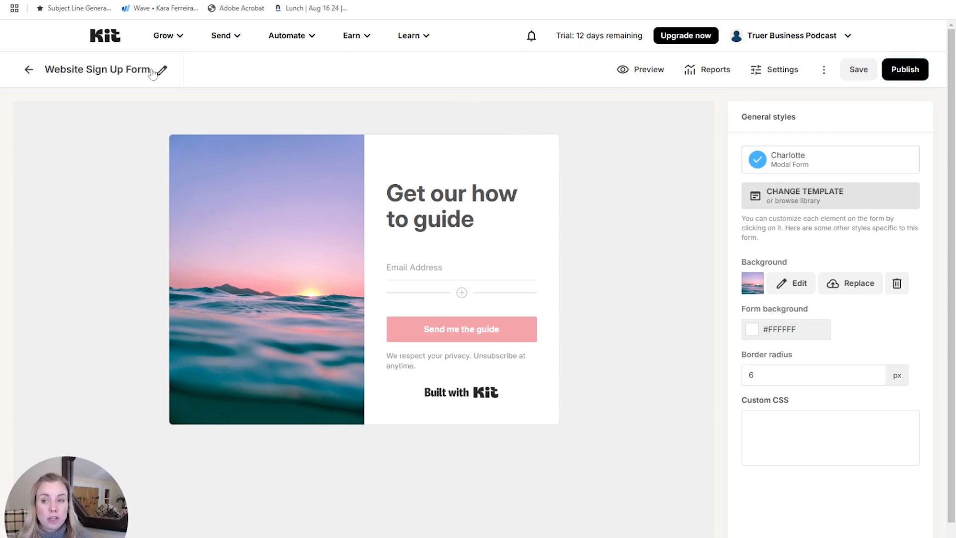
left_click_drag(149, 72, 46, 78)
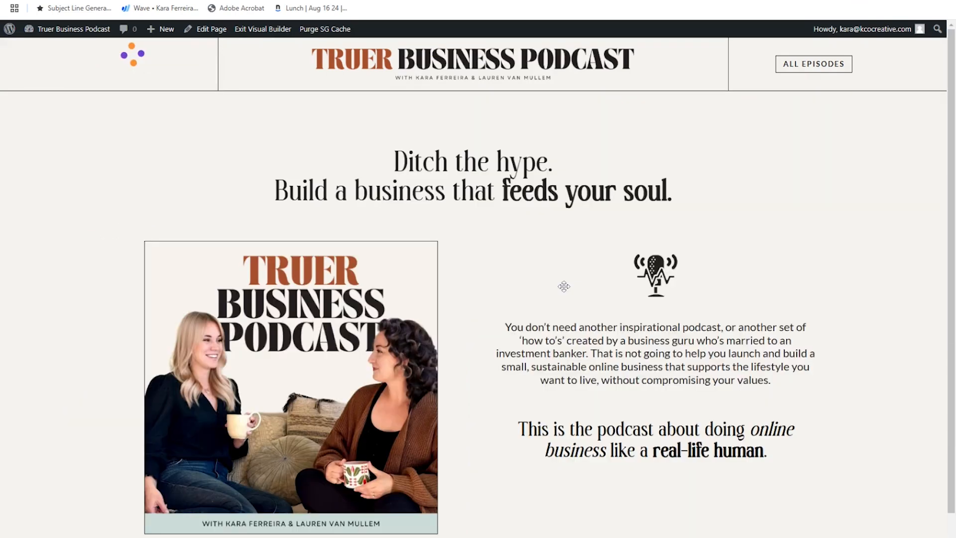
Reopen the "Never Miss an Episode!" optin's settings on the podcast page, review its ConvertKit provider and list, and save them
scroll(584, 253, "down", 10)
scroll(584, 256, "down", 15)
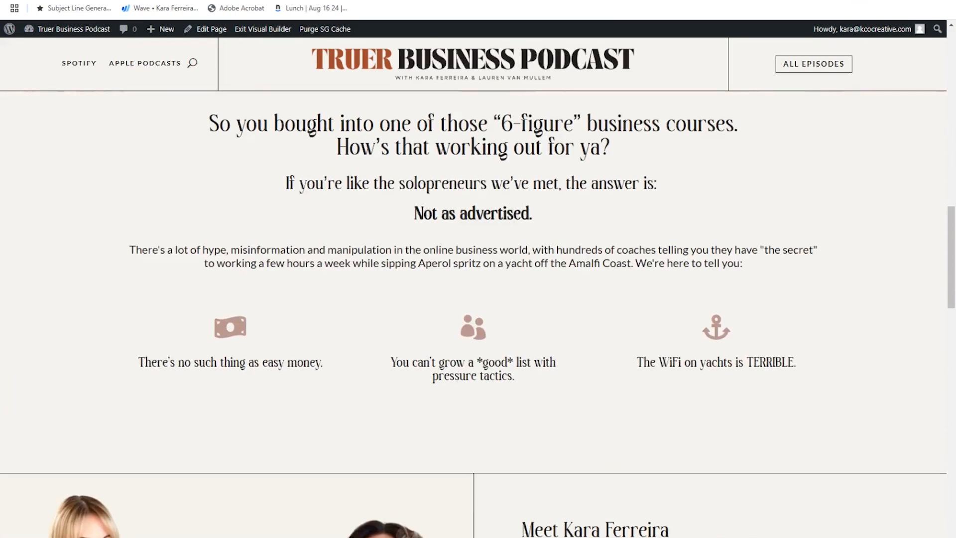
scroll(584, 264, "down", 6)
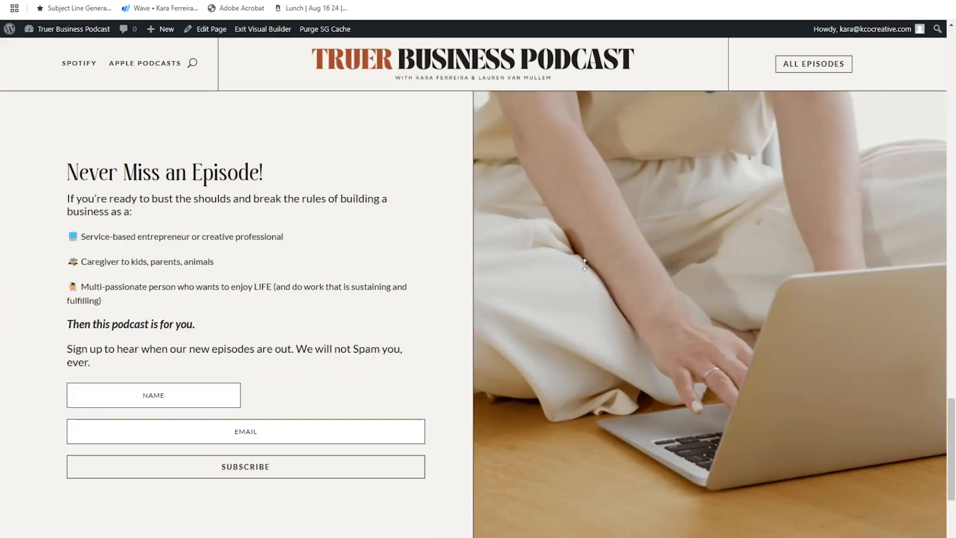
left_click(226, 179)
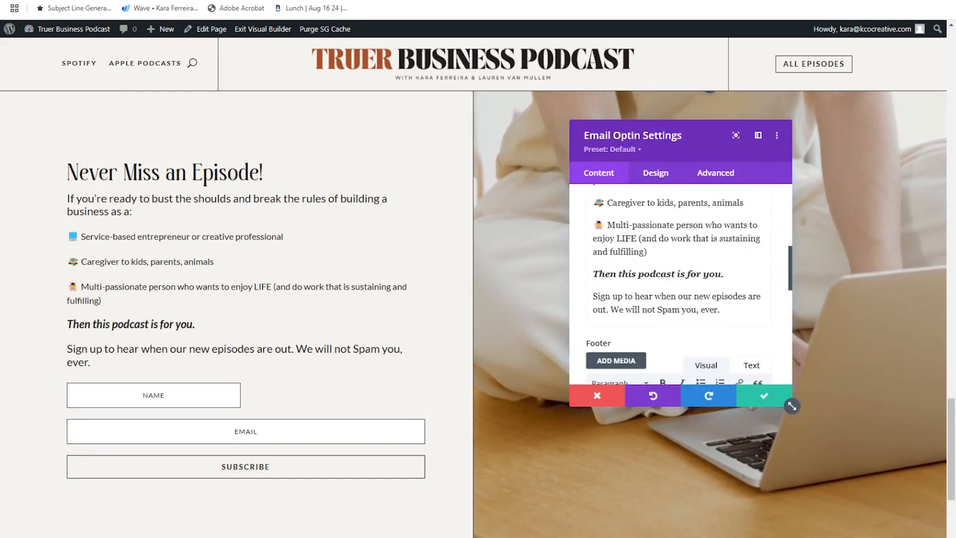
scroll(680, 284, "down", 5)
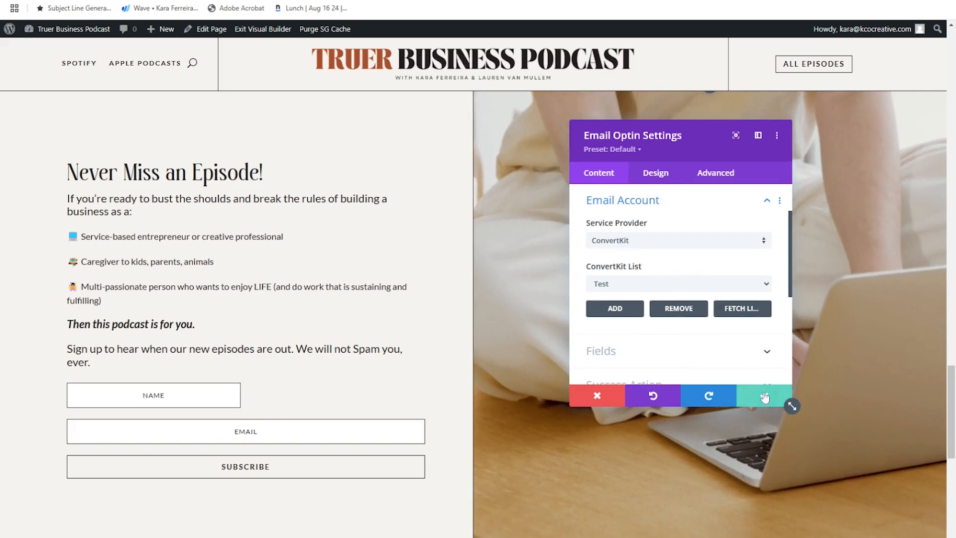
left_click(764, 397)
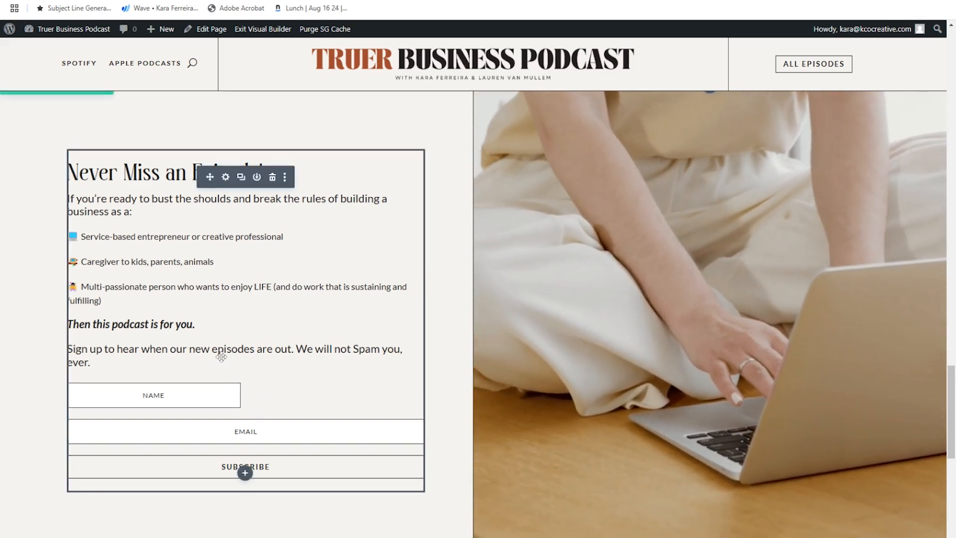
Turn on First Name Fullwidth in the layout design options of the "Never Miss an Episode!" optin and save its settings
left_click(226, 177)
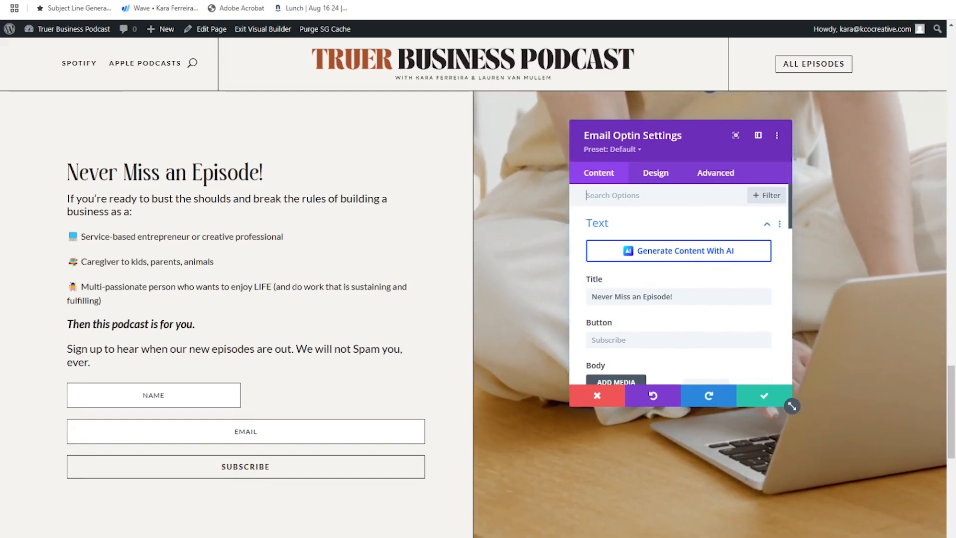
left_click(655, 178)
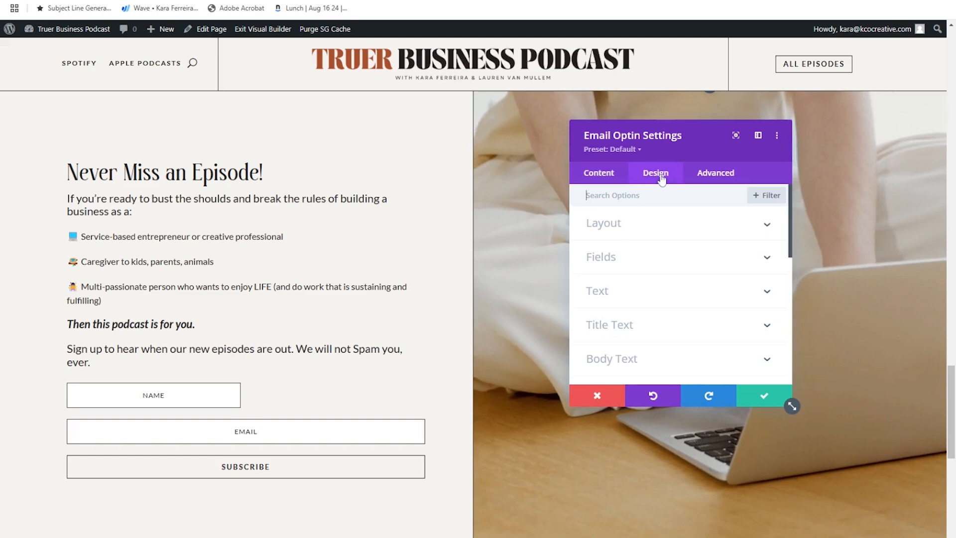
left_click(715, 234)
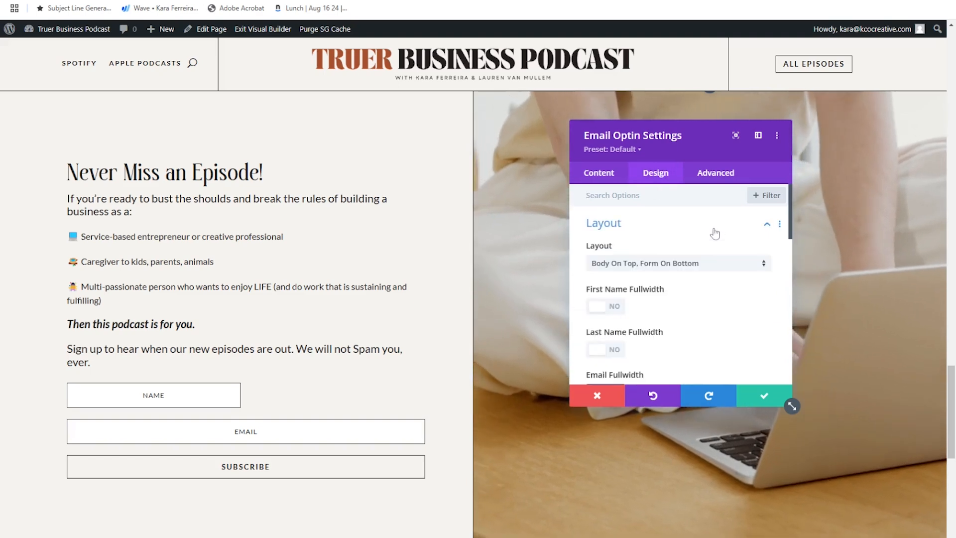
left_click(613, 306)
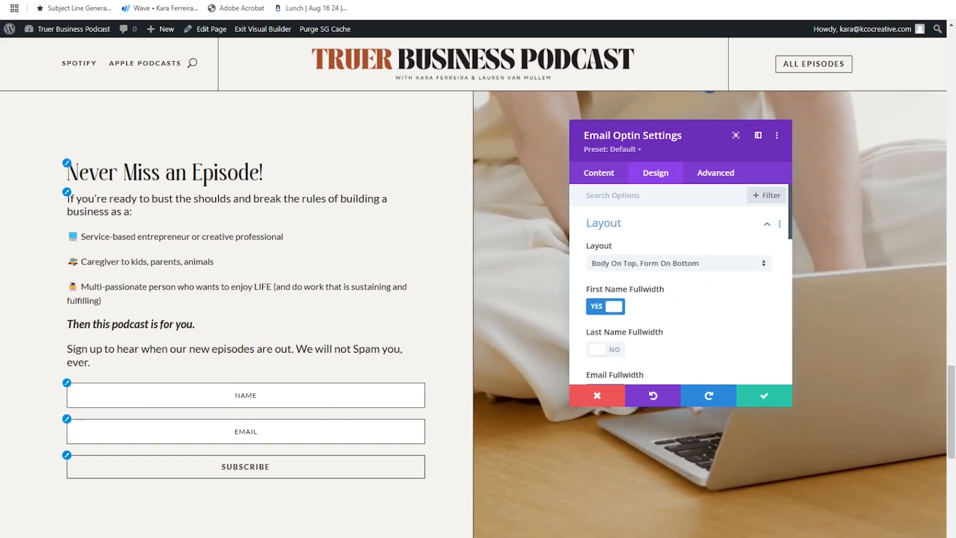
left_click(764, 396)
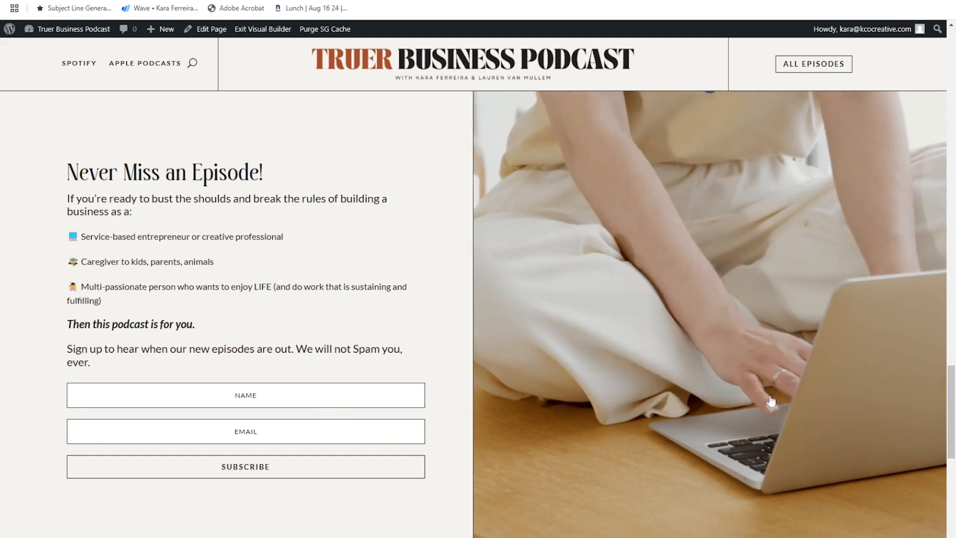